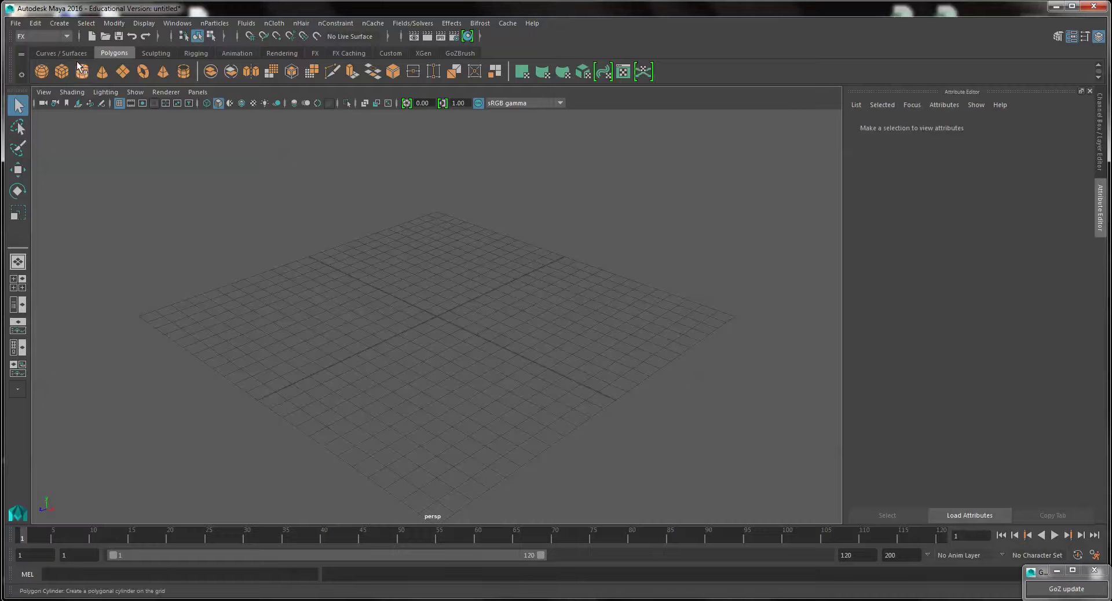
Draw a tall rectangular polygon cube, pCube1, standing on the grid
left_click(62, 71)
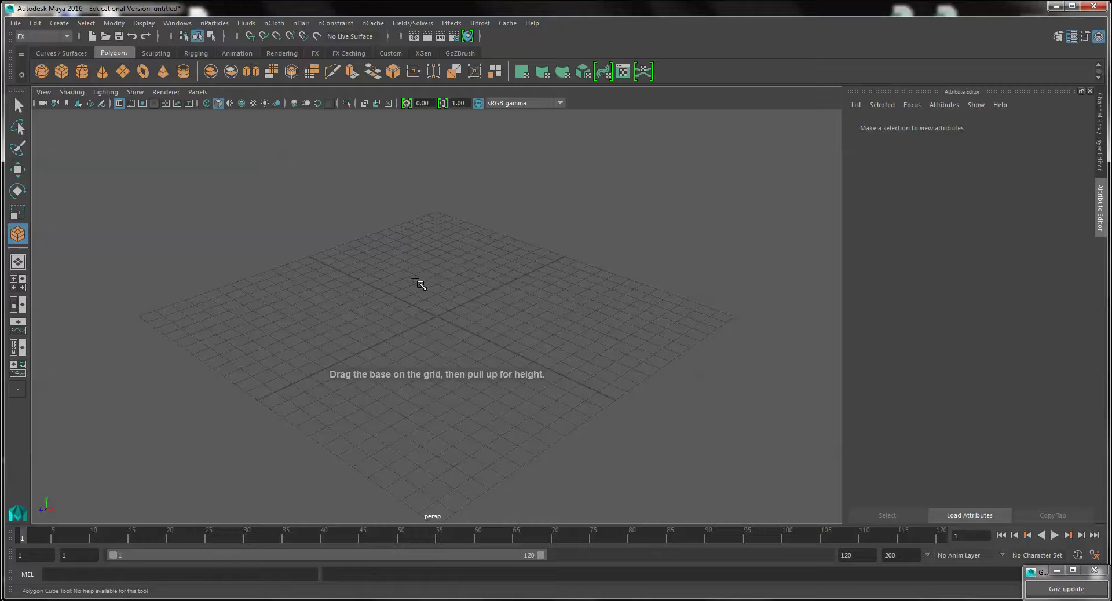
left_click_drag(409, 285, 454, 341)
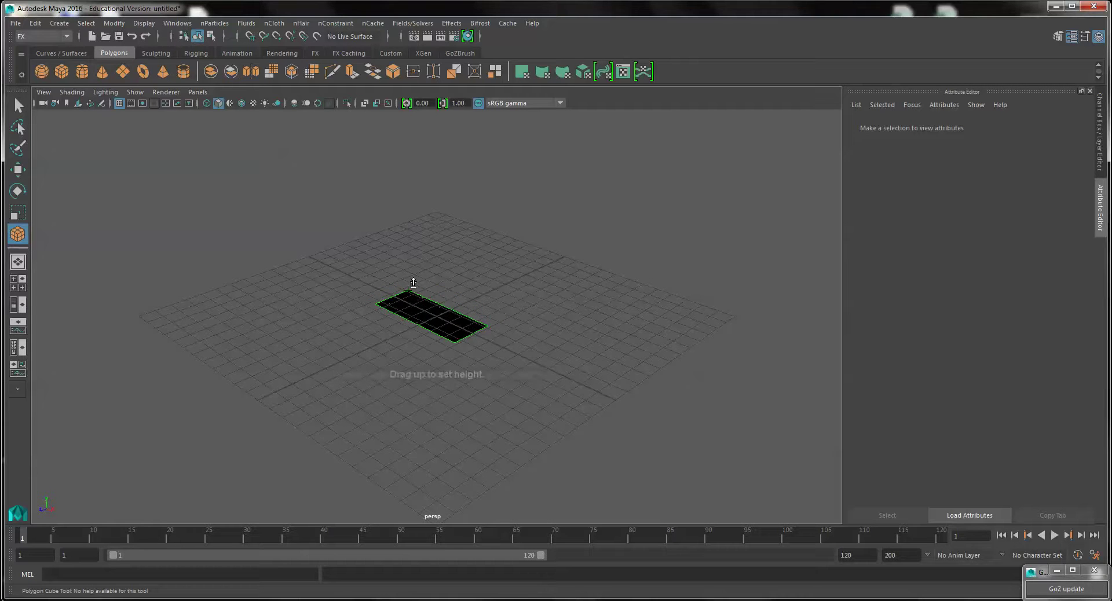
left_click_drag(415, 286, 405, 144)
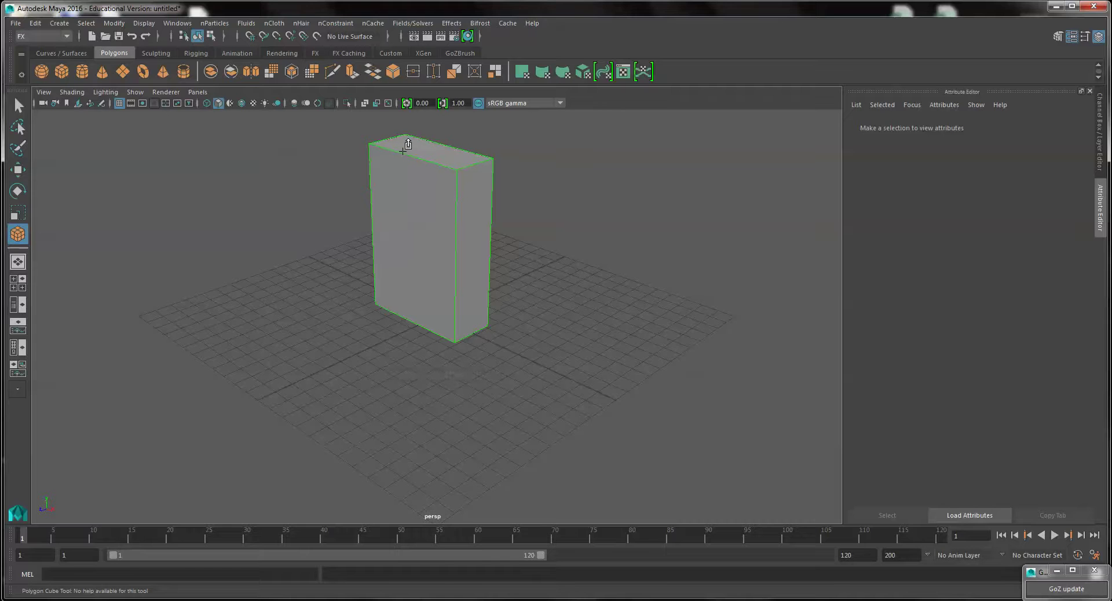
key("q")
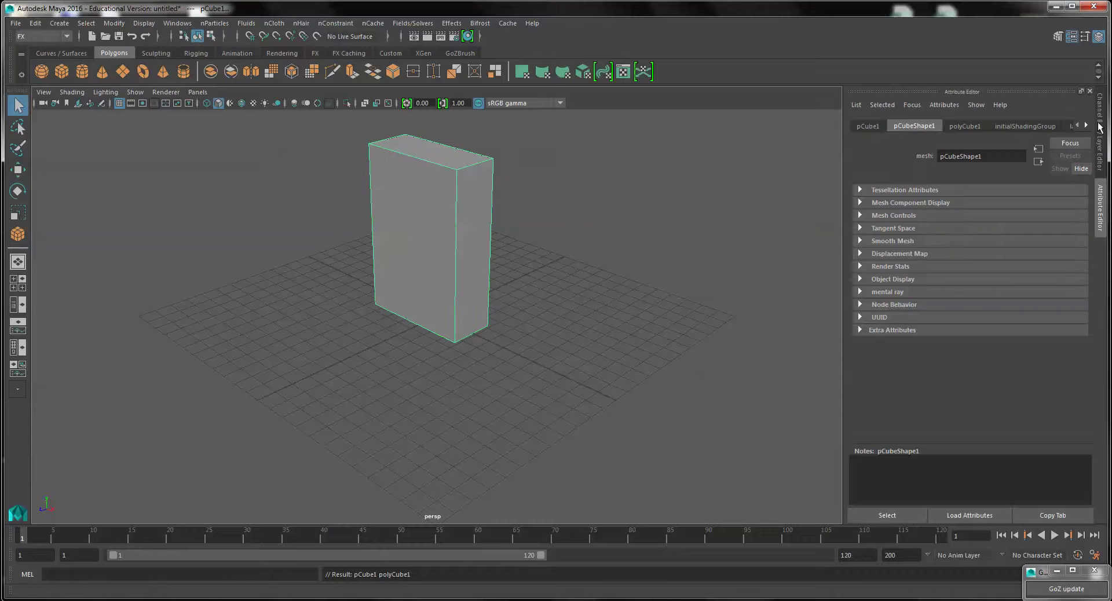
Rename the pCube1 transform to 'cereal' in the Attribute Editor
left_click(867, 126)
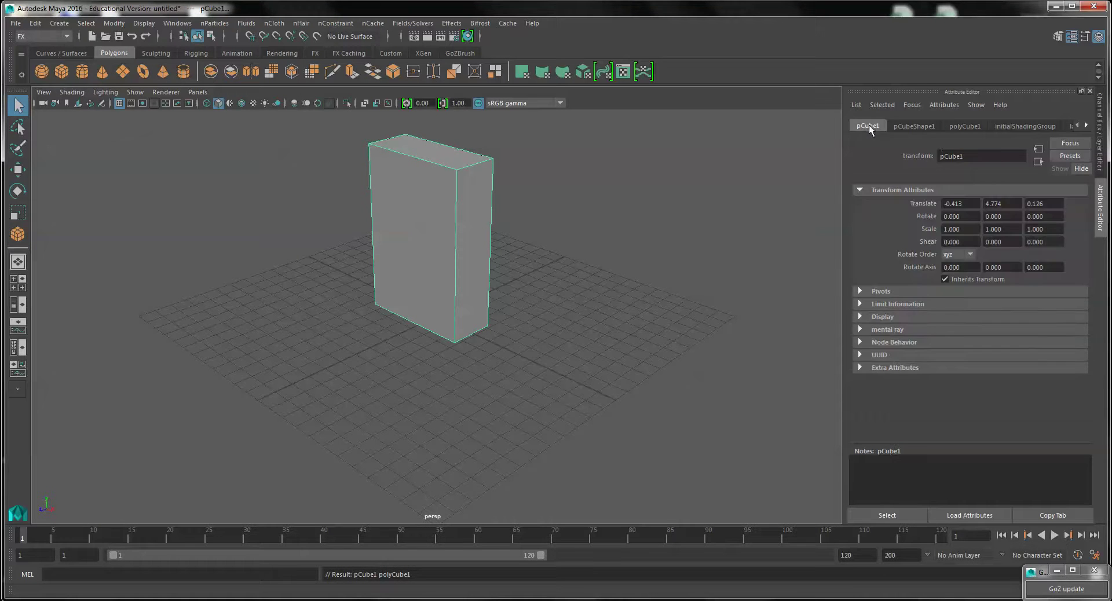
double_click(964, 157)
type("cereal")
key("Return")
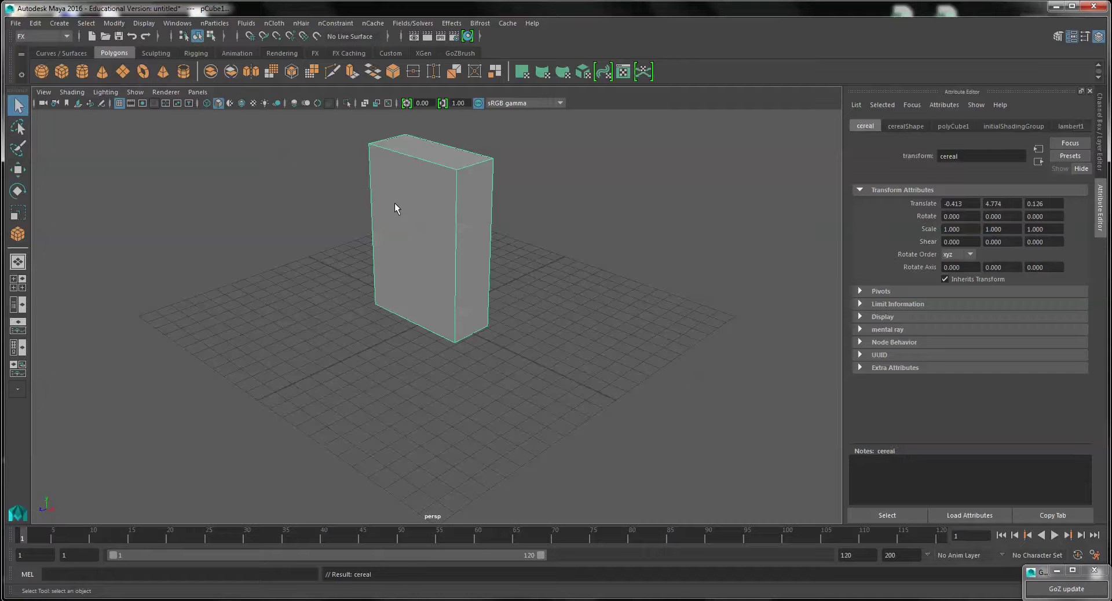
right_click_drag(394, 203, 392, 488)
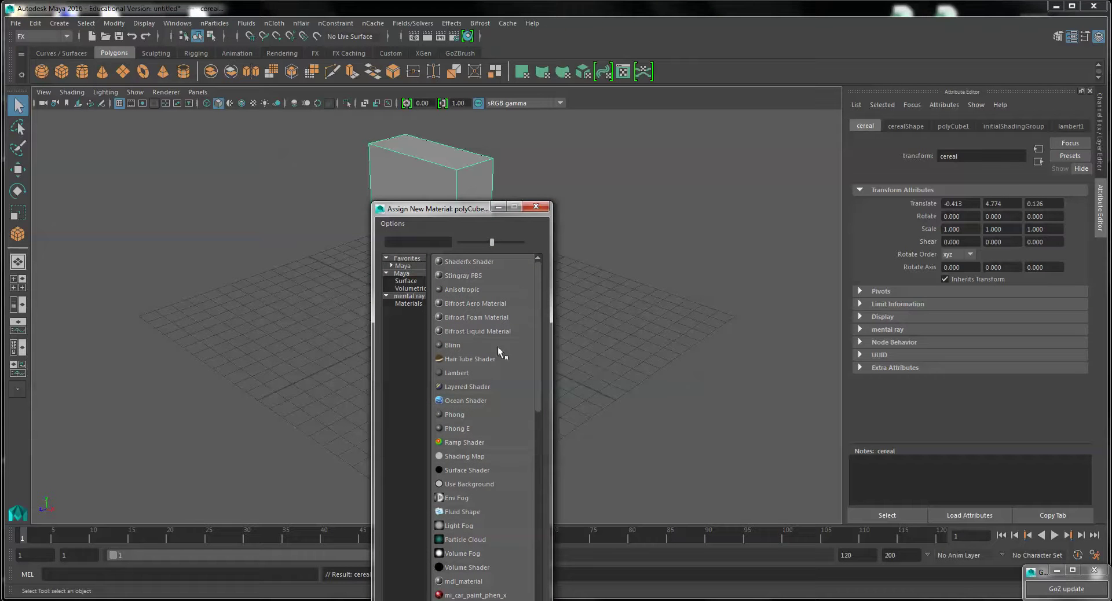
Assign a new Blinn material with eccentricity 0.642 and specular roll off 0.455
left_click(480, 346)
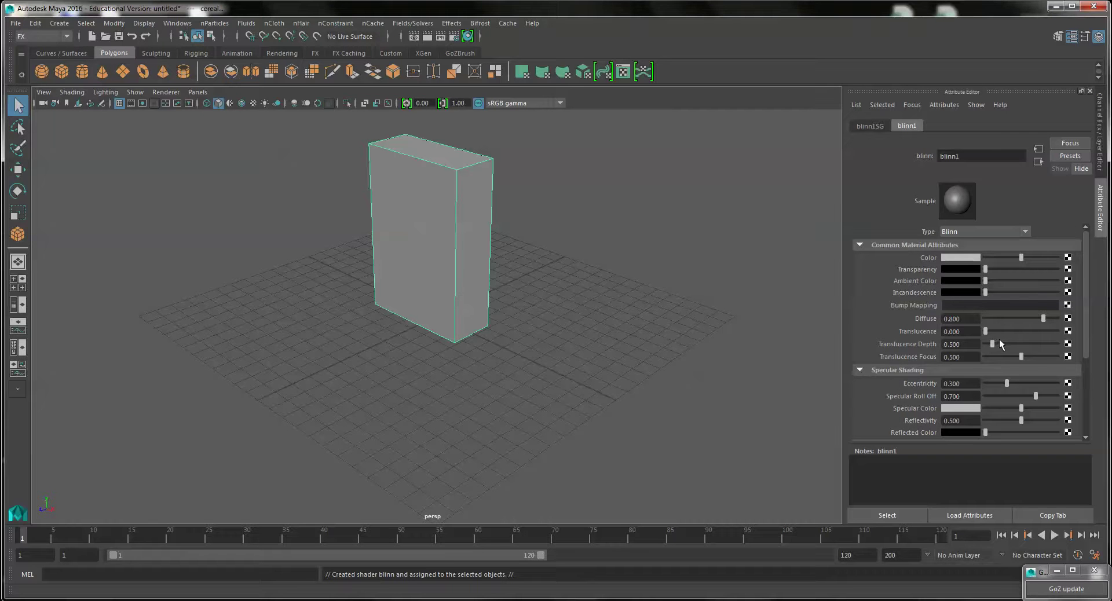
left_click(1031, 384)
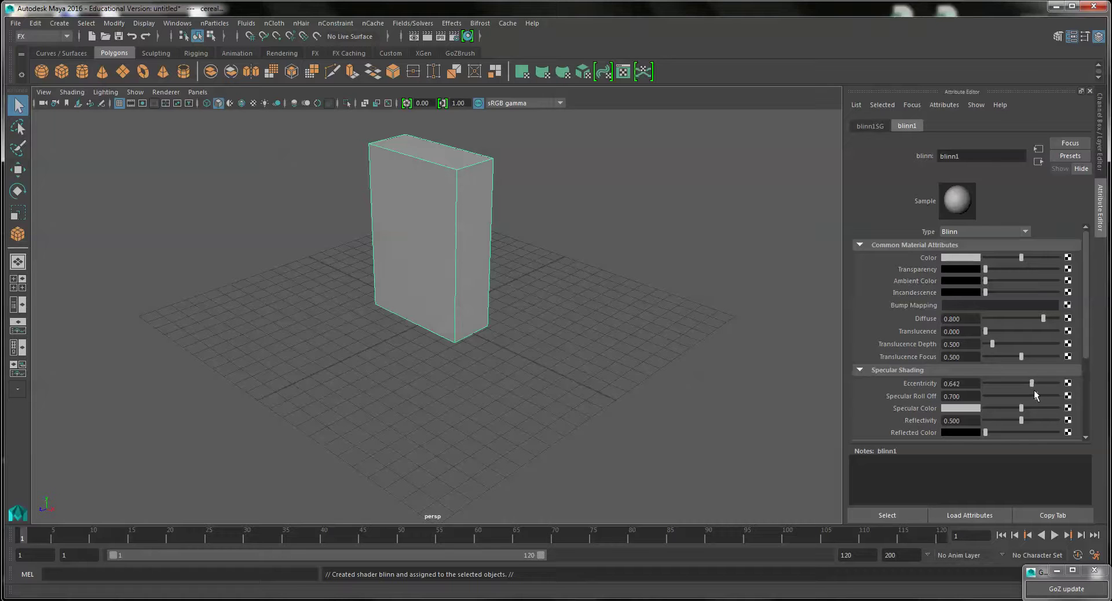
left_click_drag(1037, 395, 1016, 394)
Map a File texture node to blinn1's Color and browse for its image
left_click(1067, 258)
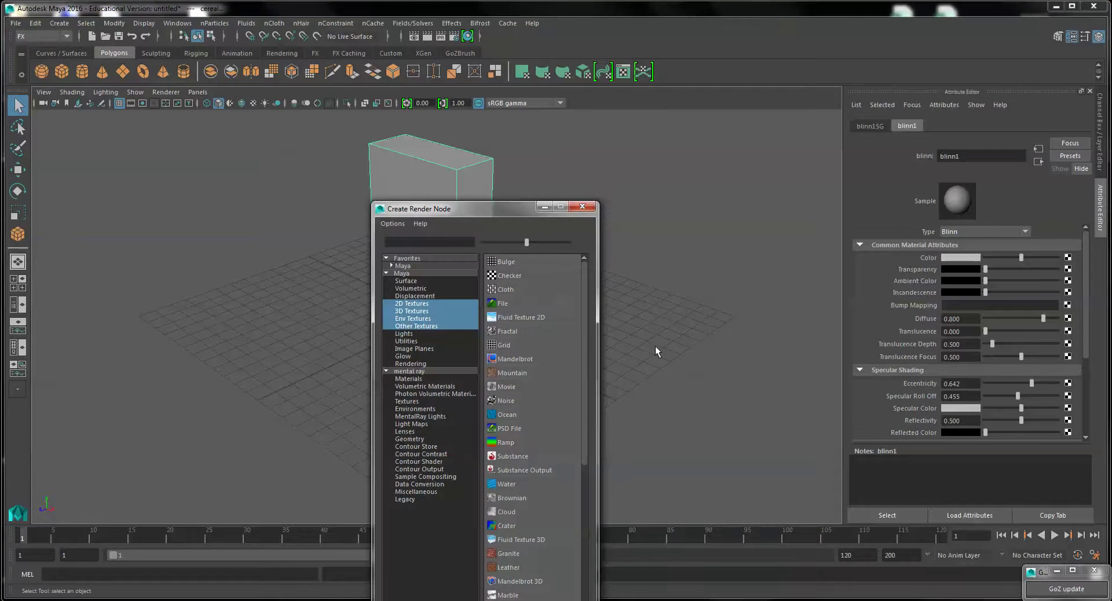
left_click(505, 302)
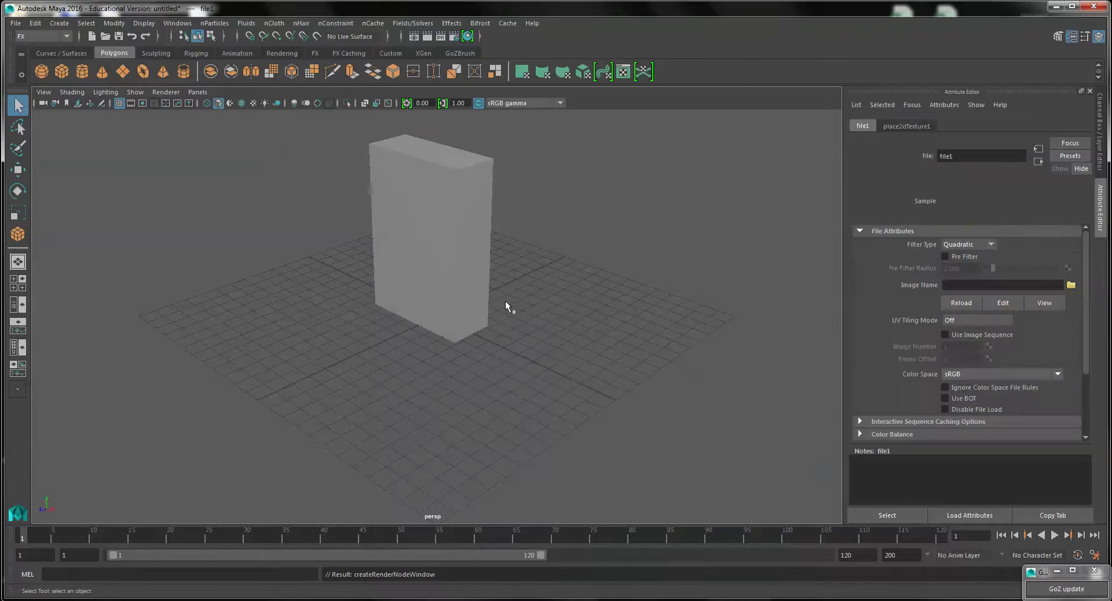
left_click(1071, 286)
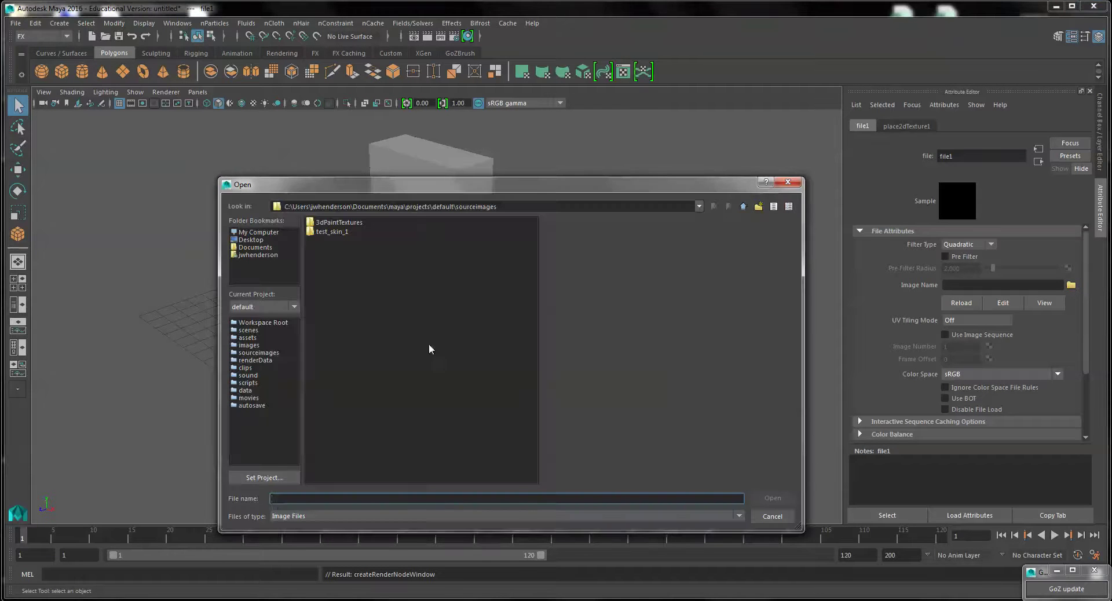
Load trix_box.jpg from Documents > OHS > textures into the file1 texture
left_click(258, 248)
left_click(327, 324)
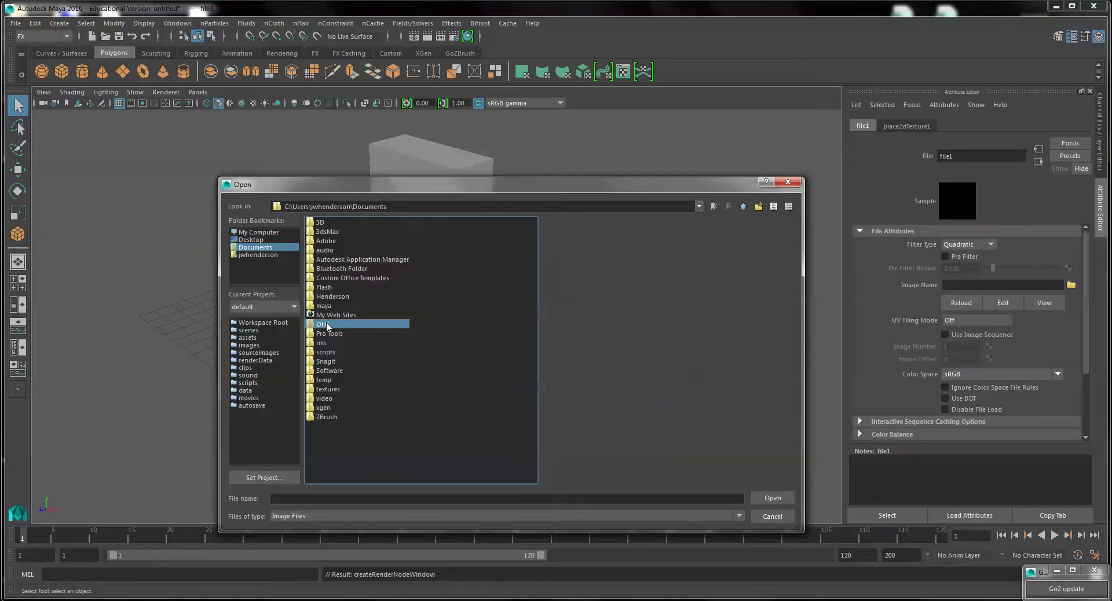
double_click(327, 324)
left_click(425, 429)
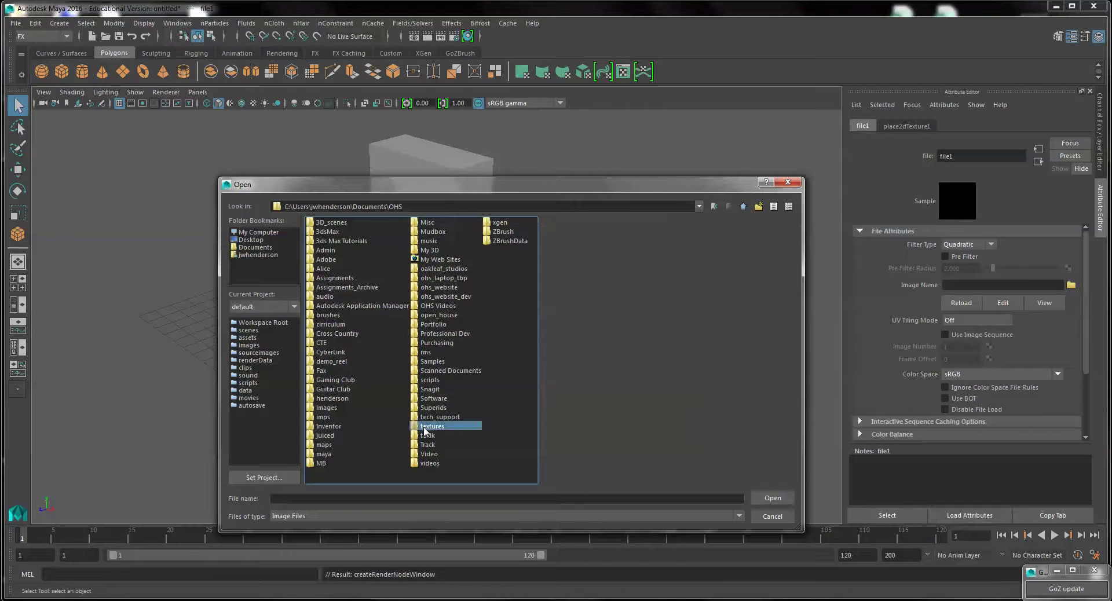
double_click(425, 429)
left_click(431, 407)
key("Down")
key("Down")
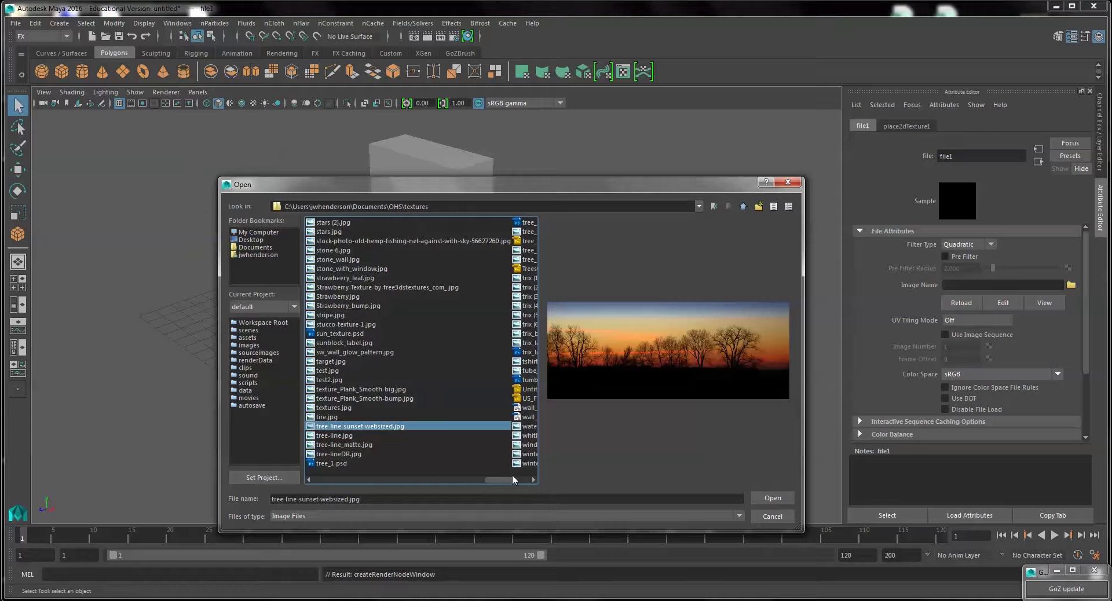
left_click_drag(513, 476, 521, 477)
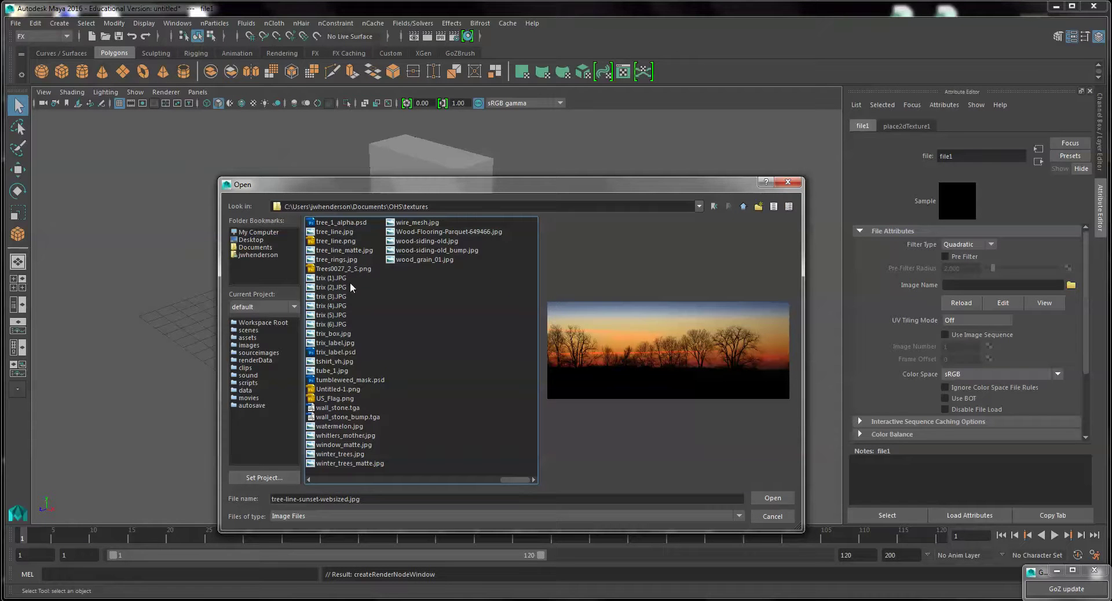
left_click(345, 334)
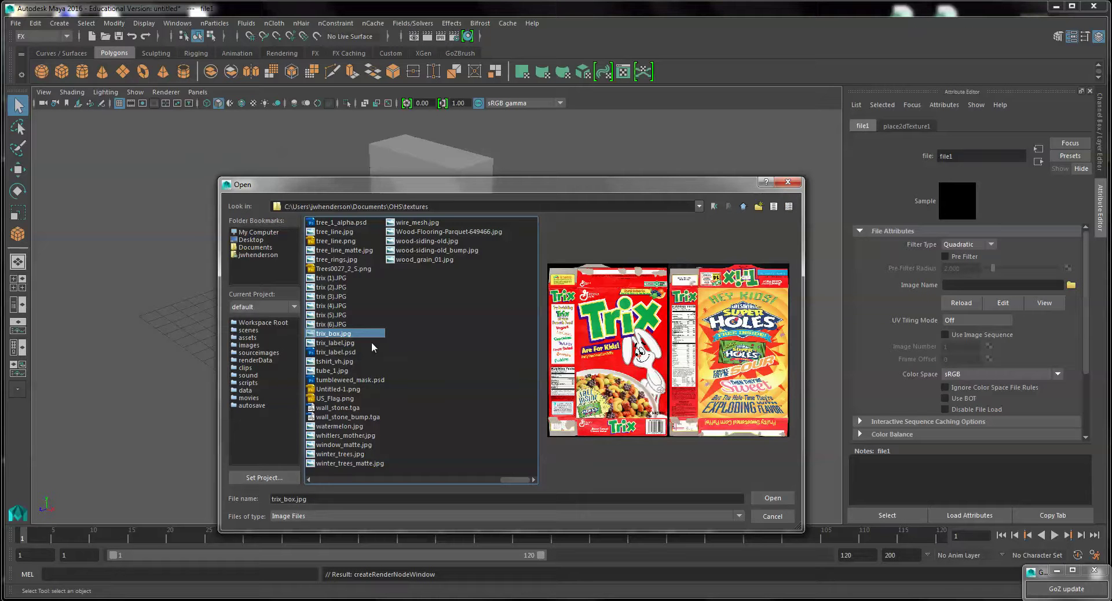
left_click(764, 498)
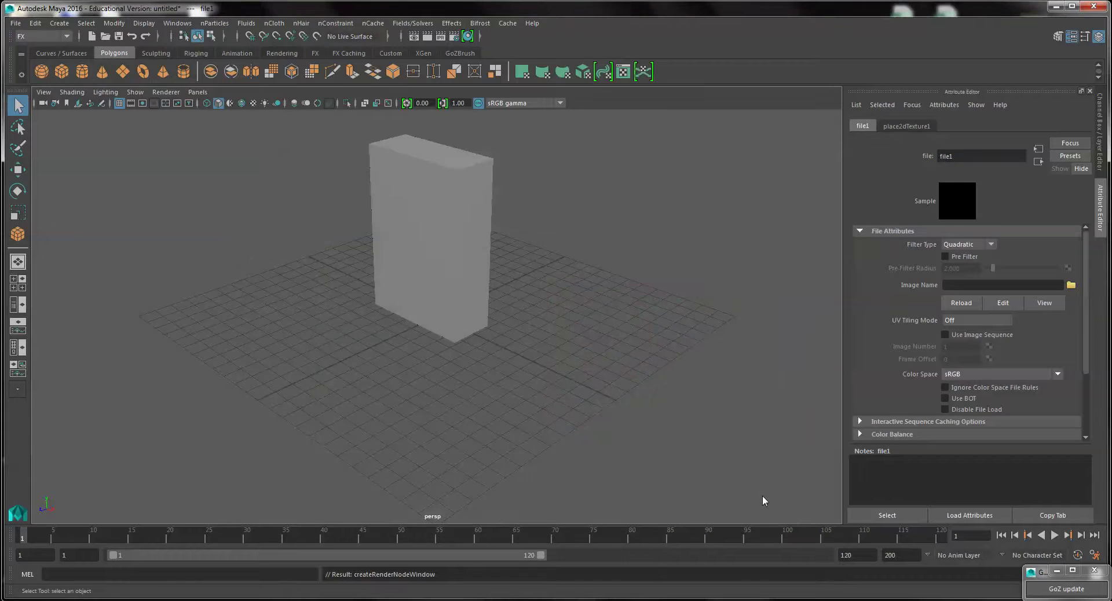
Turn on textured display so the trix_box artwork shows on the box
left_click(253, 104)
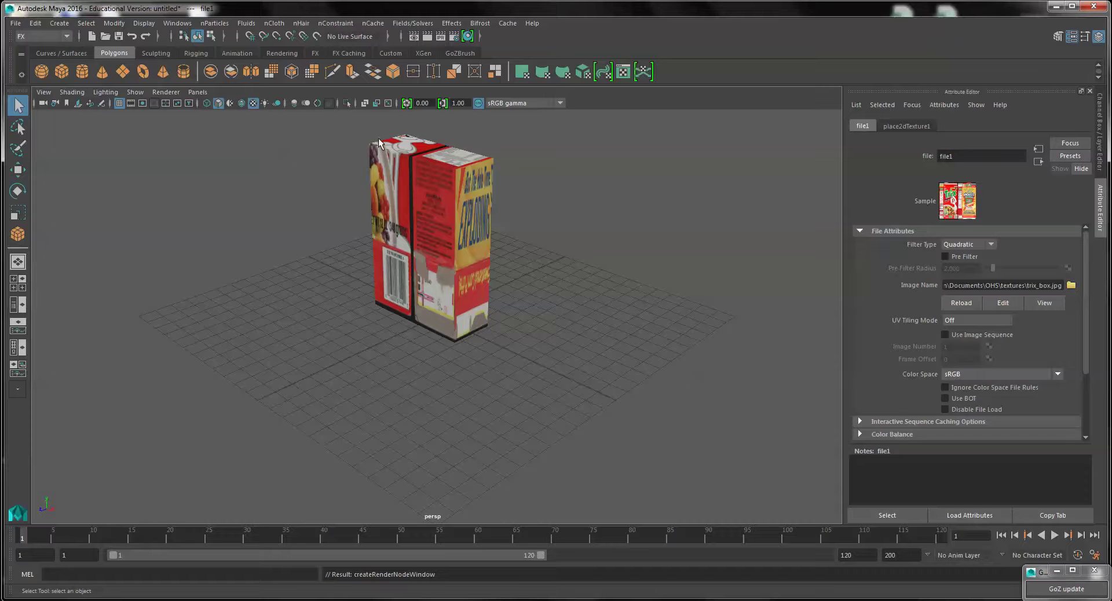
Switch to the Modeling menu set and apply a six-plane UV > Automatic projection to the cereal box
left_click(42, 36)
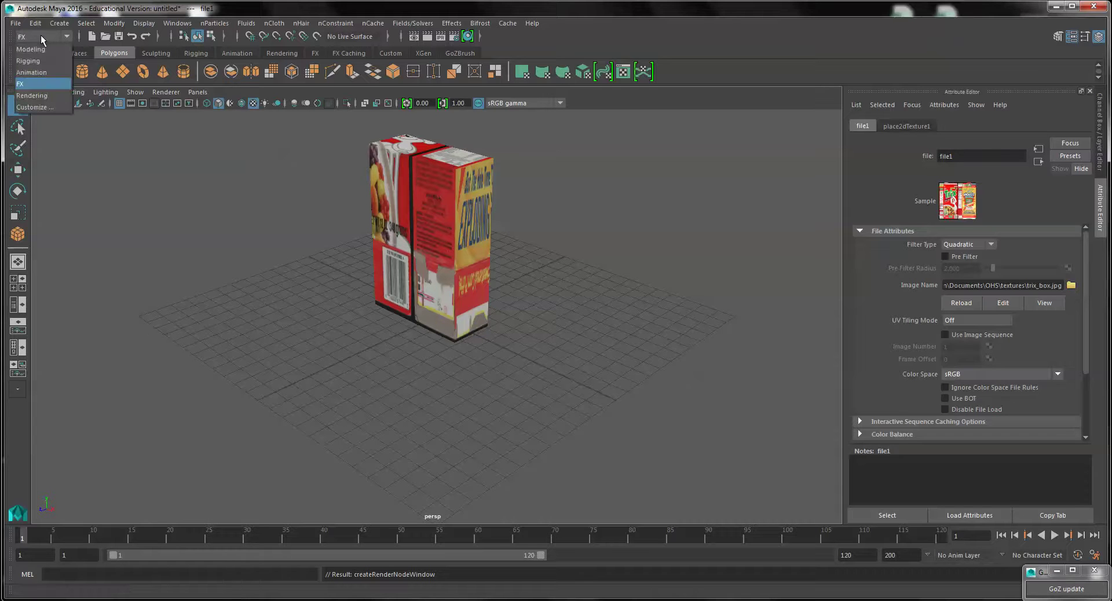
left_click(35, 49)
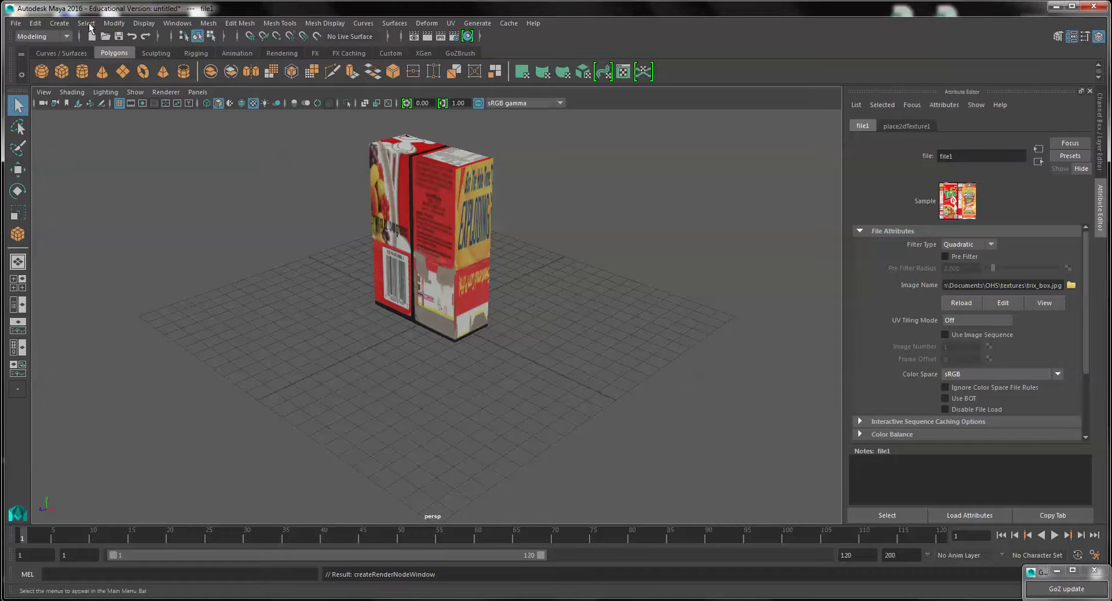
left_click(451, 23)
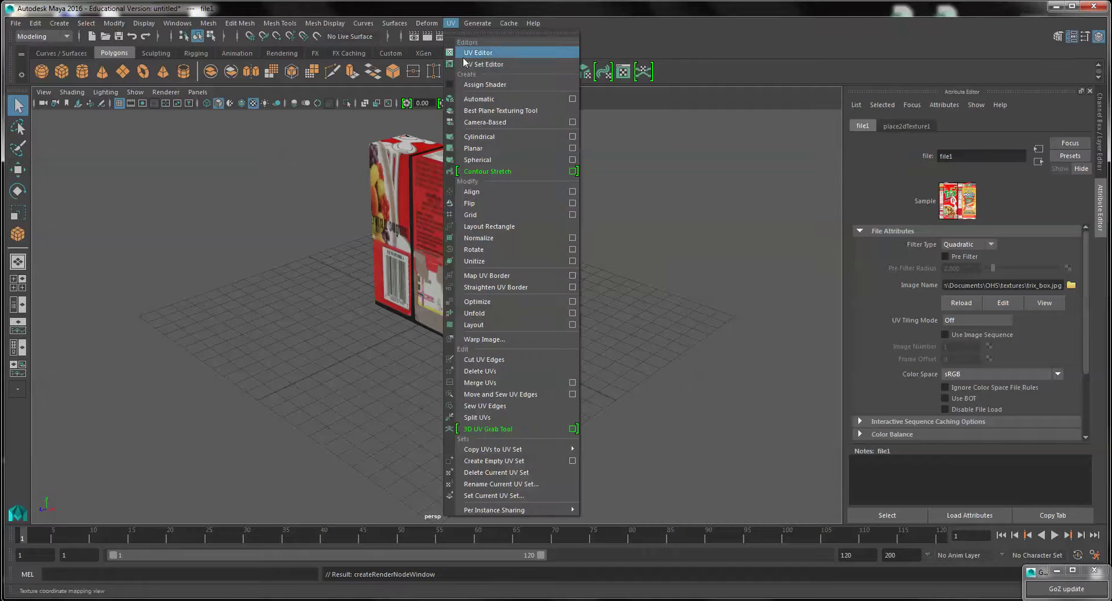
left_click(502, 99)
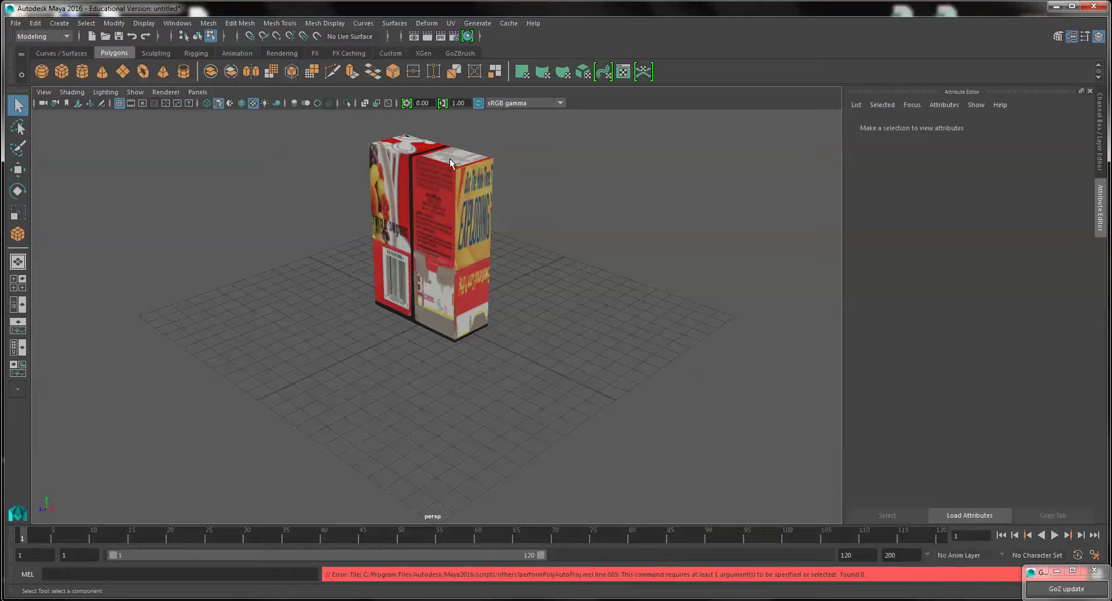
left_click(442, 177)
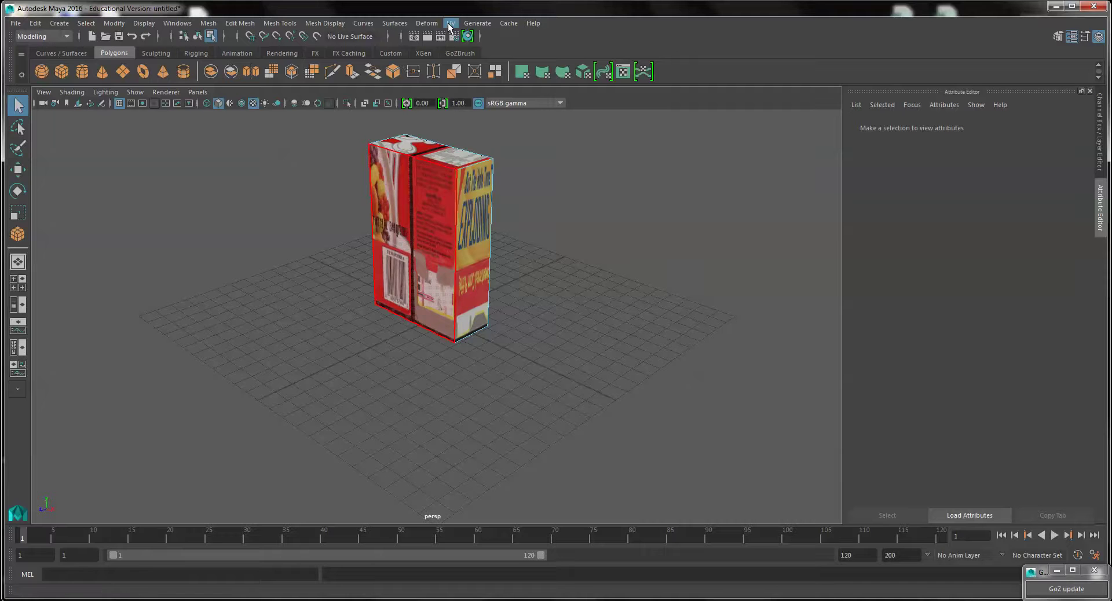
right_click_drag(437, 165, 494, 149)
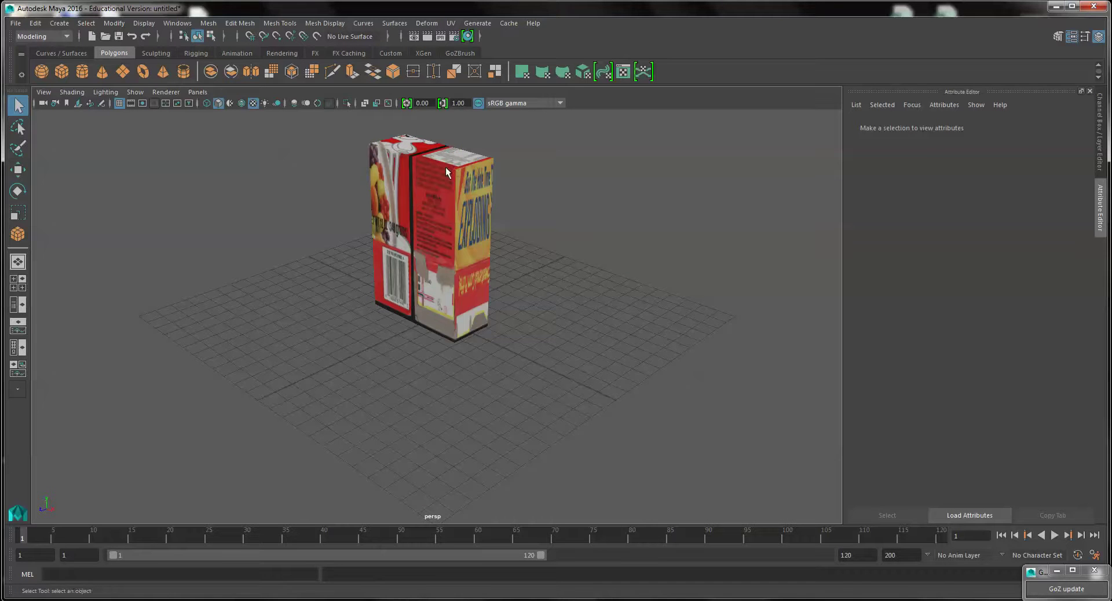
left_click(451, 23)
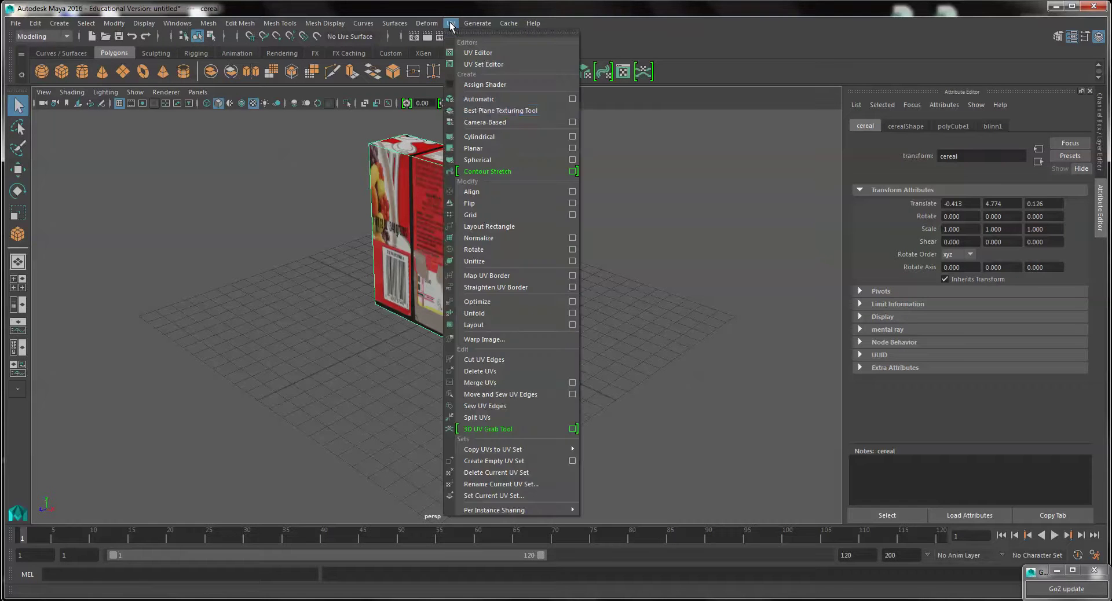
left_click(481, 100)
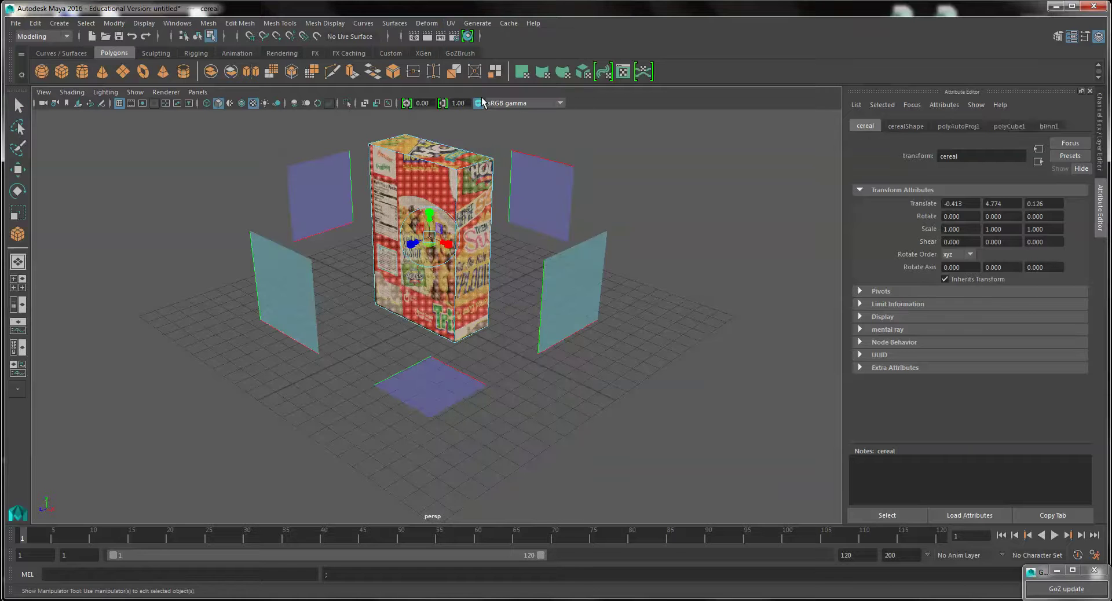
Open the UV Editor, move it aside, zoom out and turn on Dim Image
left_click(450, 23)
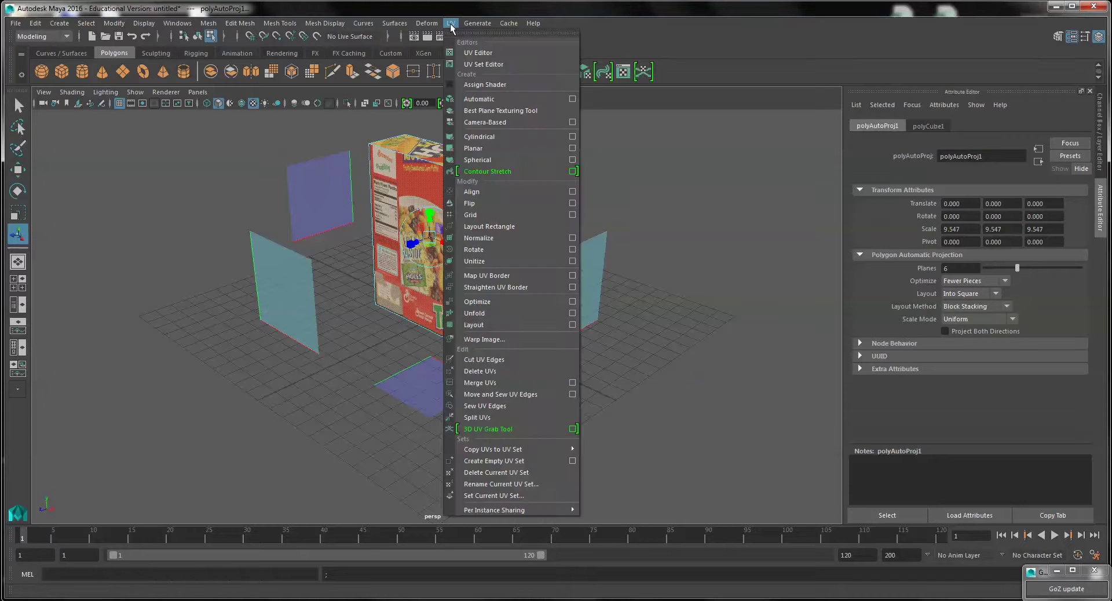
left_click(484, 56)
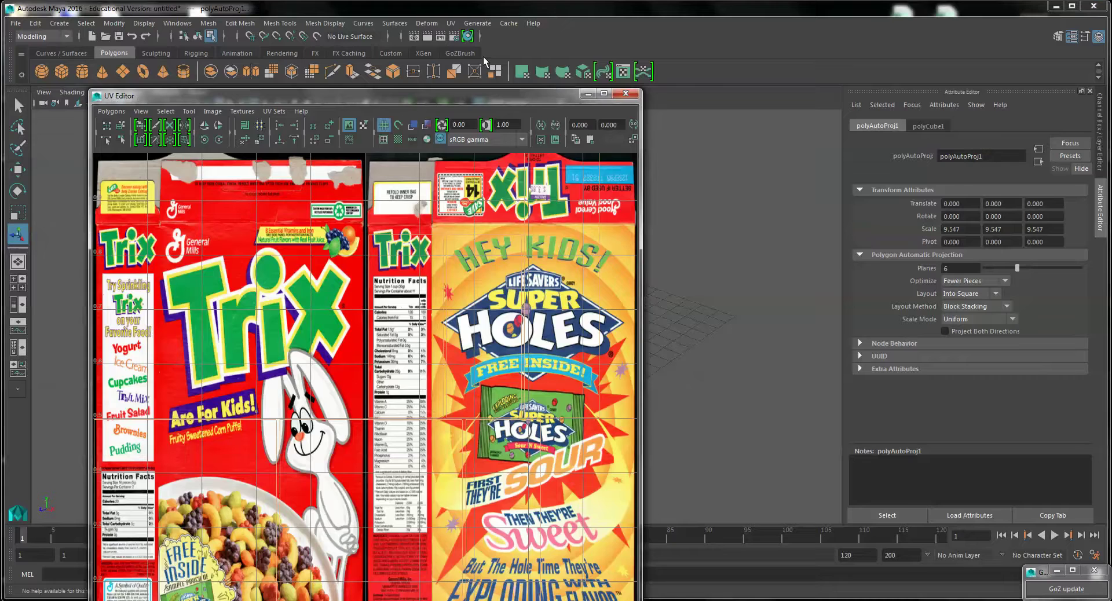
left_click_drag(432, 94, 722, 15)
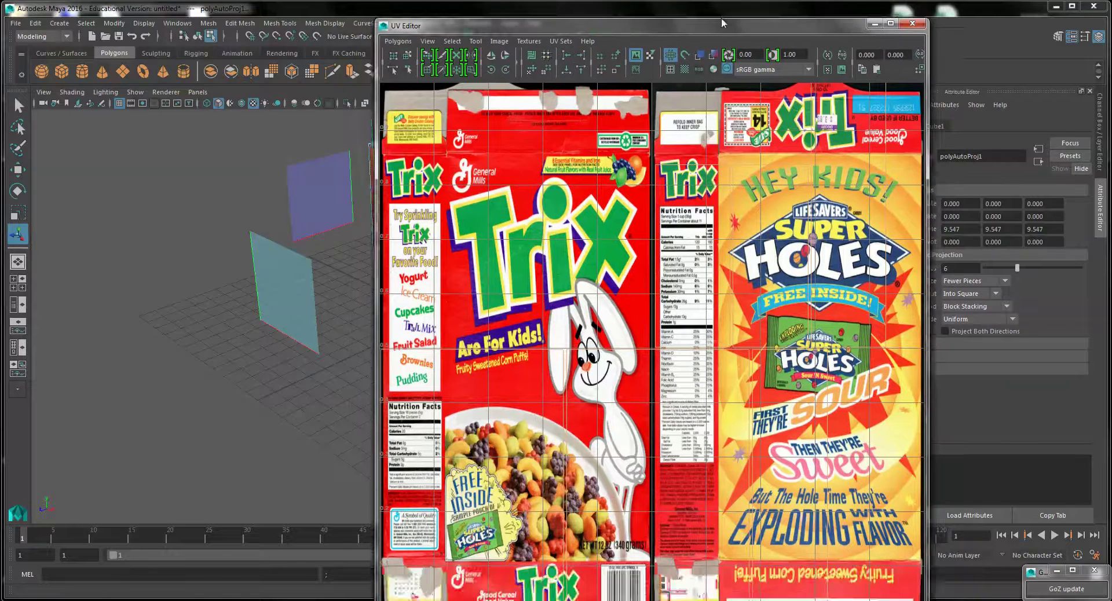
scroll(695, 236, "down", 4)
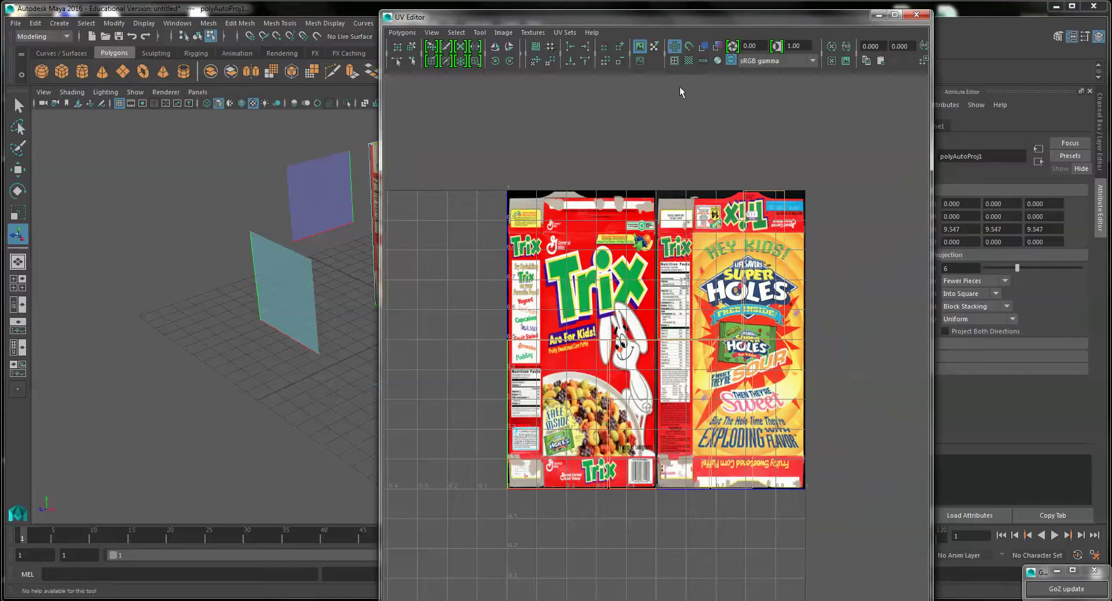
left_click(640, 59)
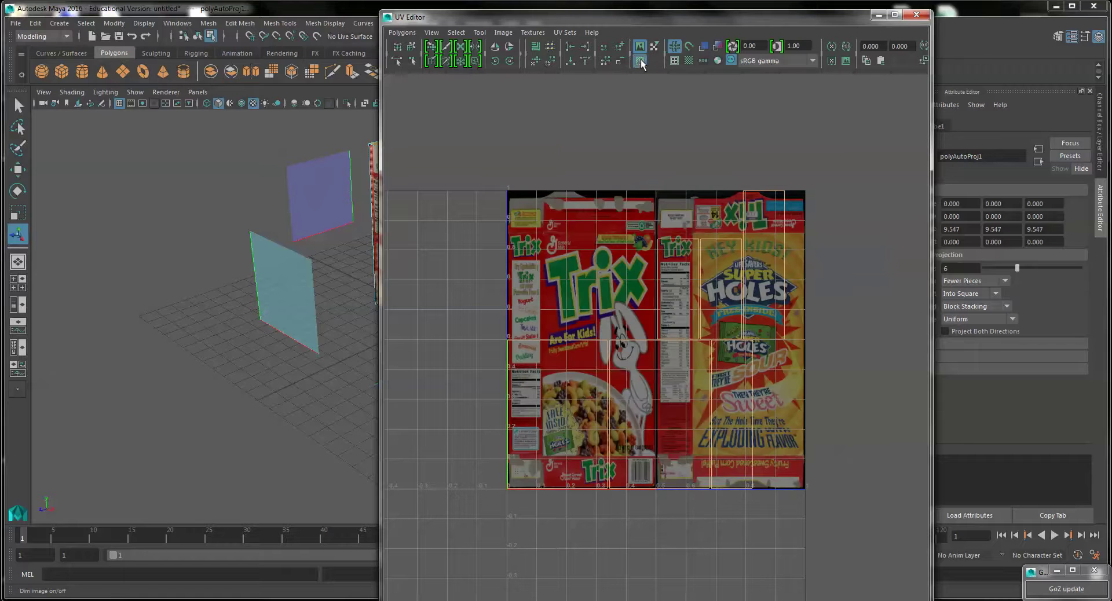
Inspect the UV shells by selecting and test-moving them, then clear the selection
left_click(675, 302)
left_click(759, 283)
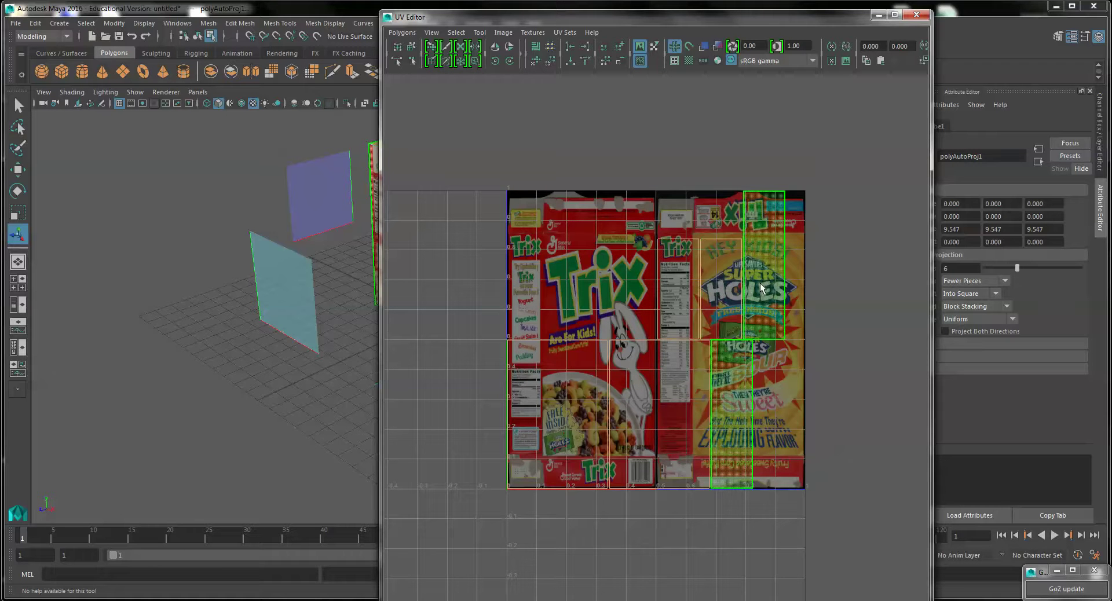
mouse_move(726, 399)
left_mouse_down()
mouse_move(588, 398)
mouse_move(730, 401)
left_mouse_up()
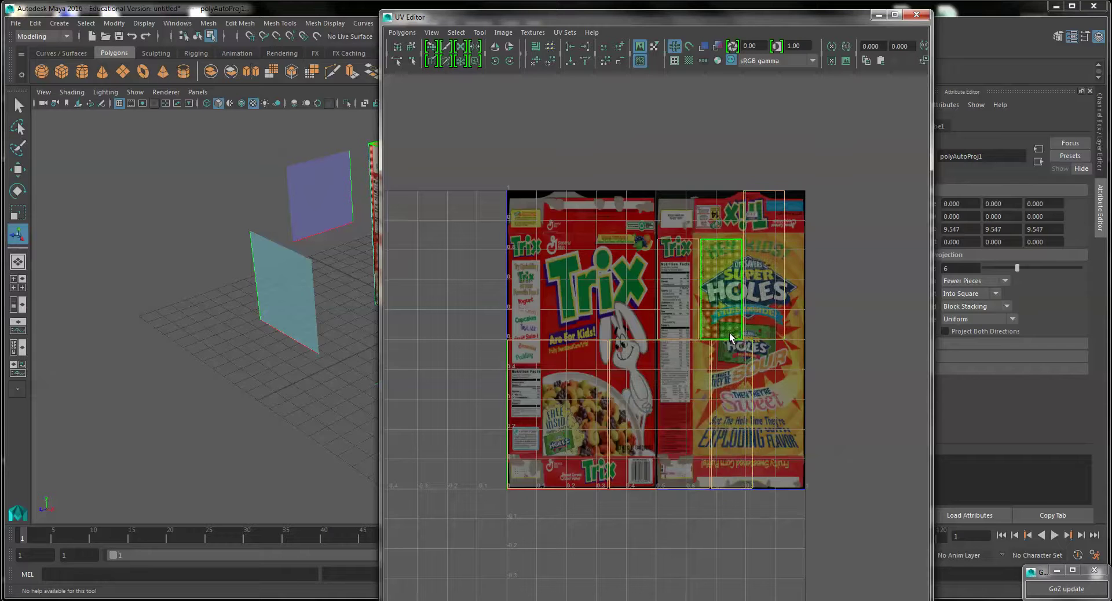
left_click(579, 376)
left_click(551, 129)
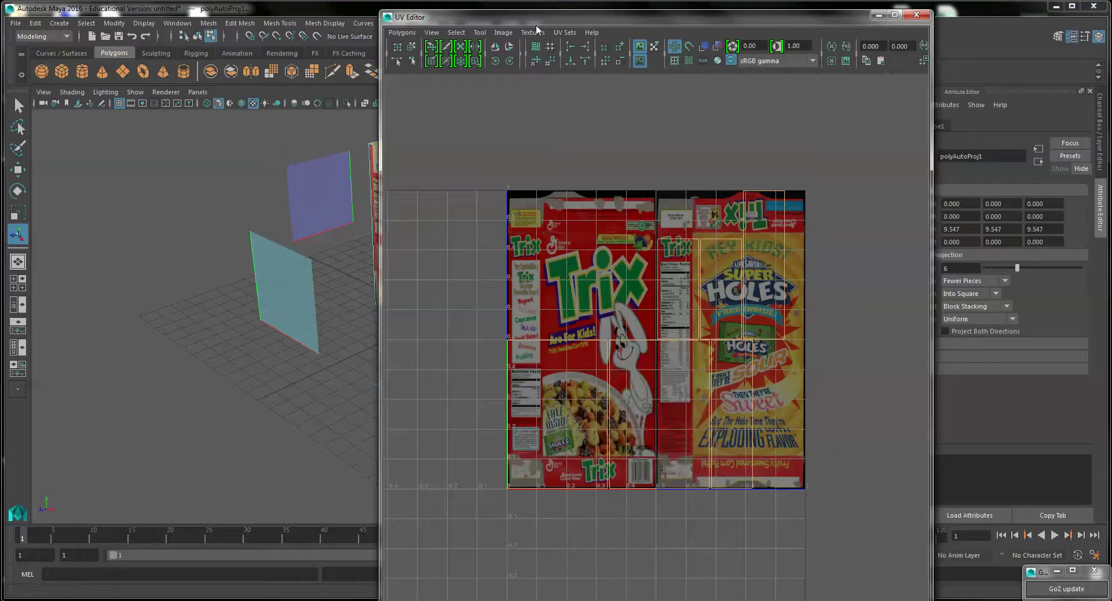
Restore the UV Editor to a smaller window and select the whole front-face UV shell
left_click_drag(535, 18, 711, 0)
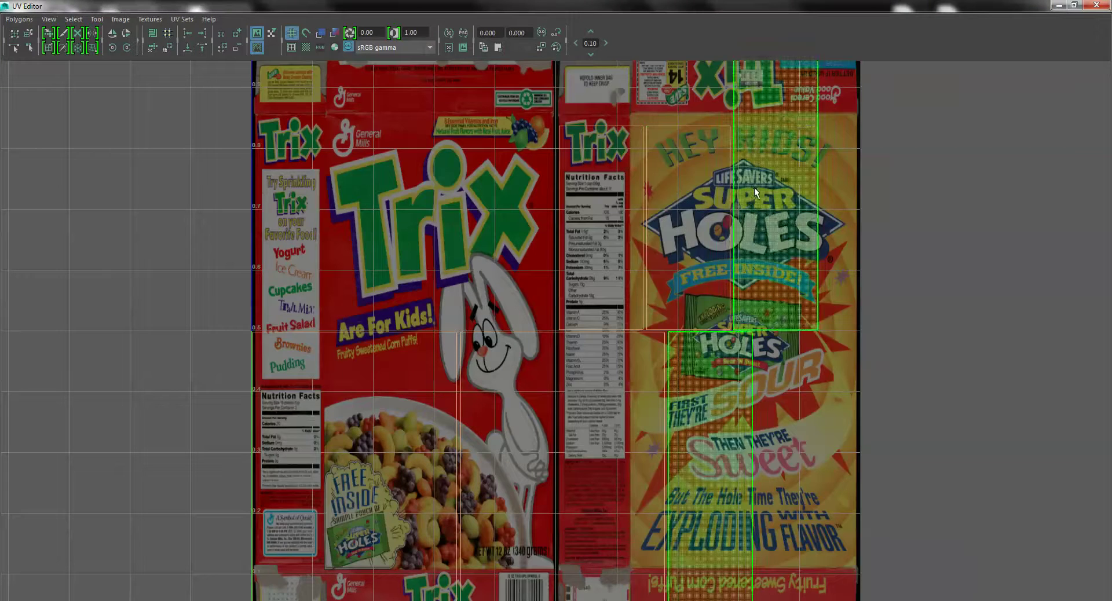
left_click(1076, 7)
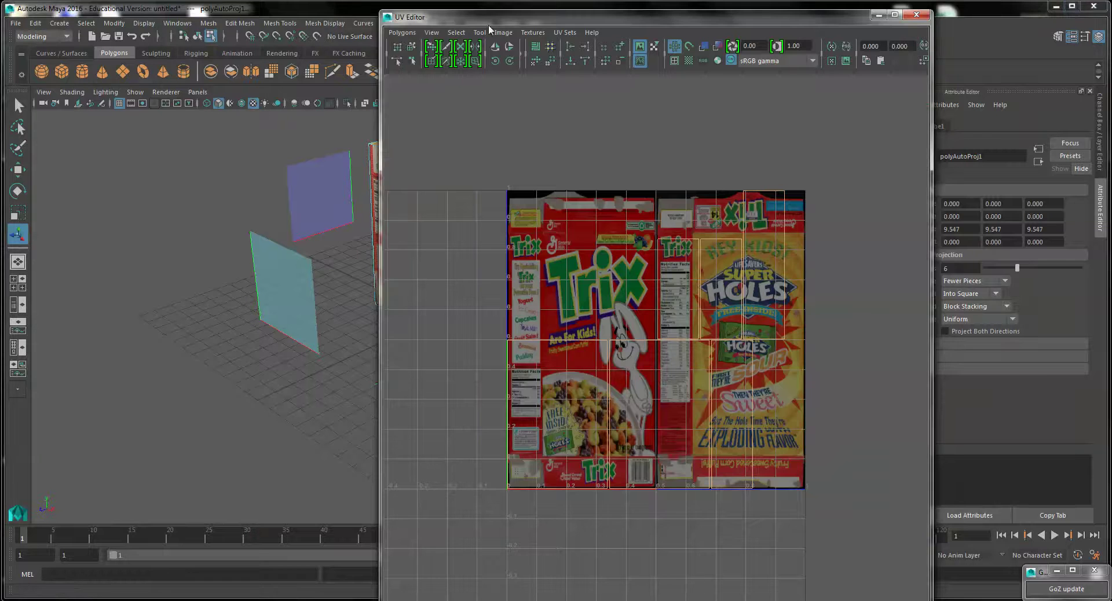
left_click_drag(492, 12, 593, 17)
left_click(665, 364)
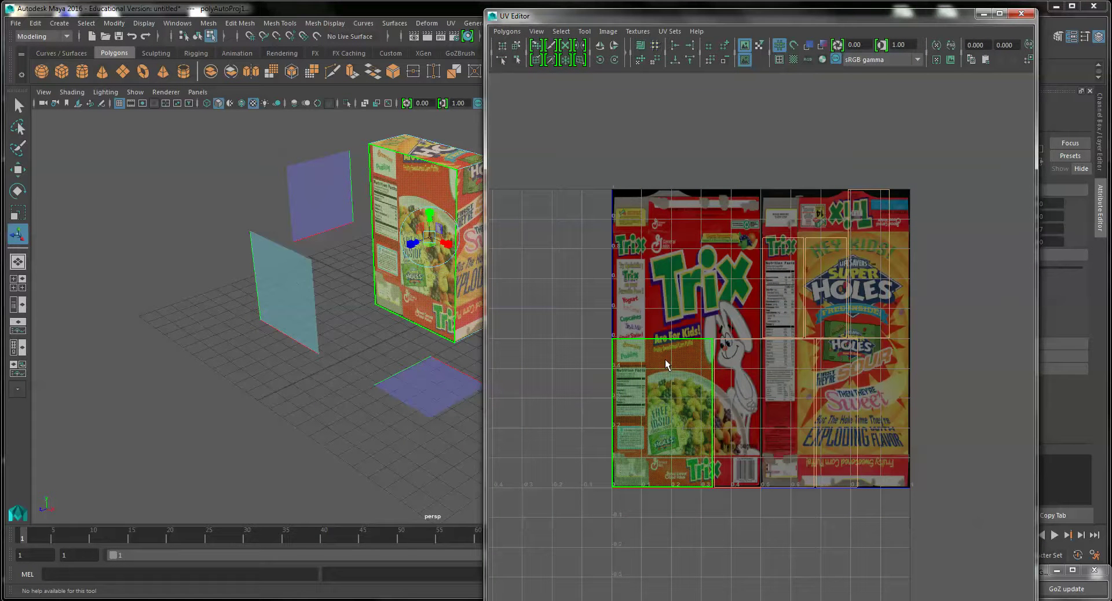
left_click(659, 360)
left_click(641, 366)
right_click_drag(650, 356, 704, 359)
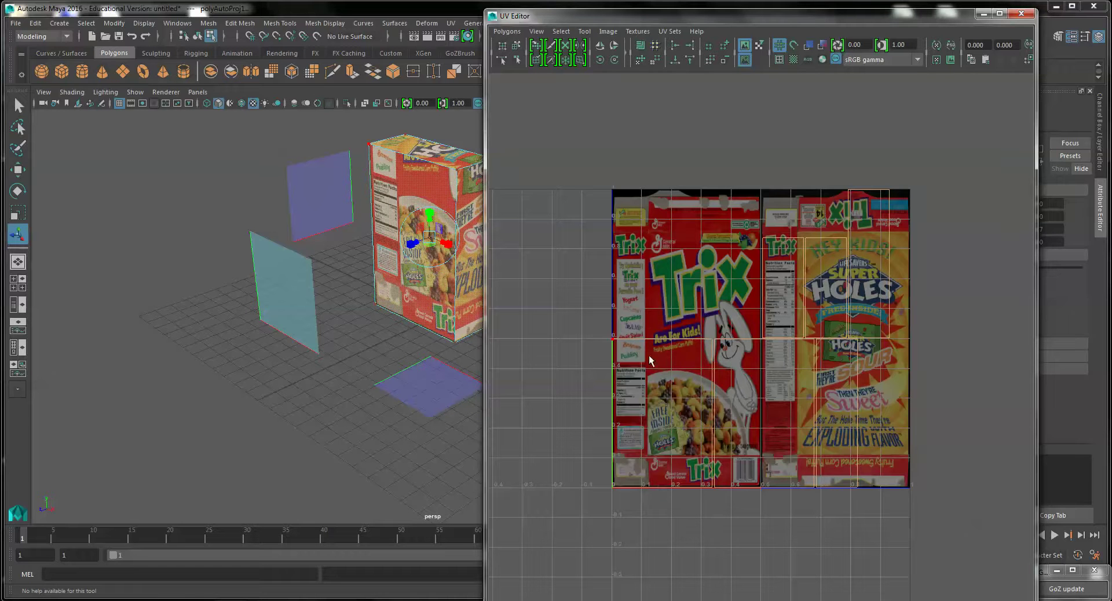
left_click(635, 343)
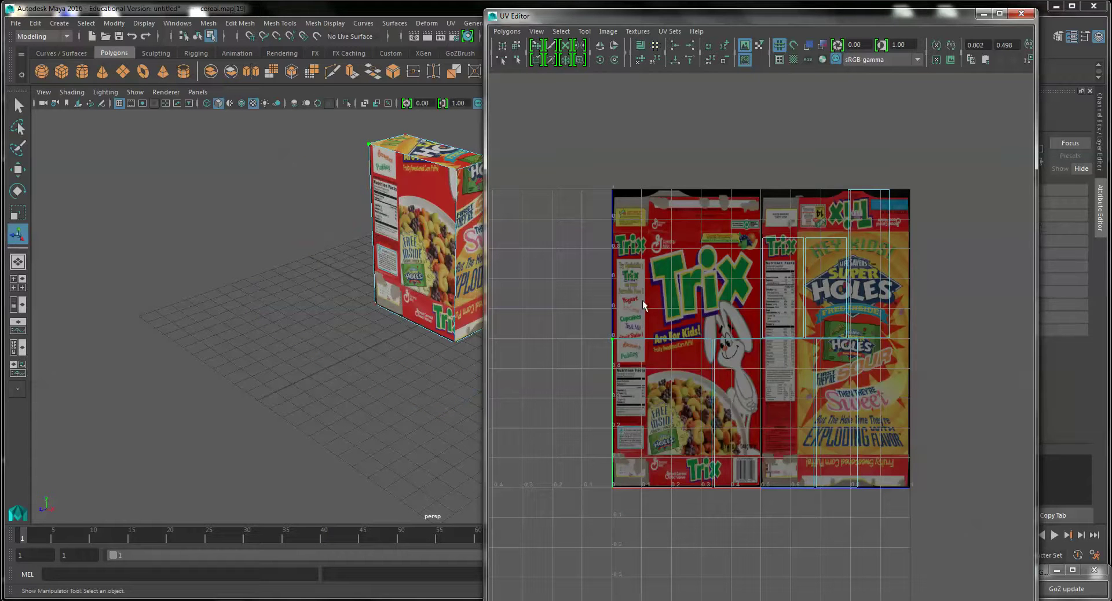
left_click(562, 32)
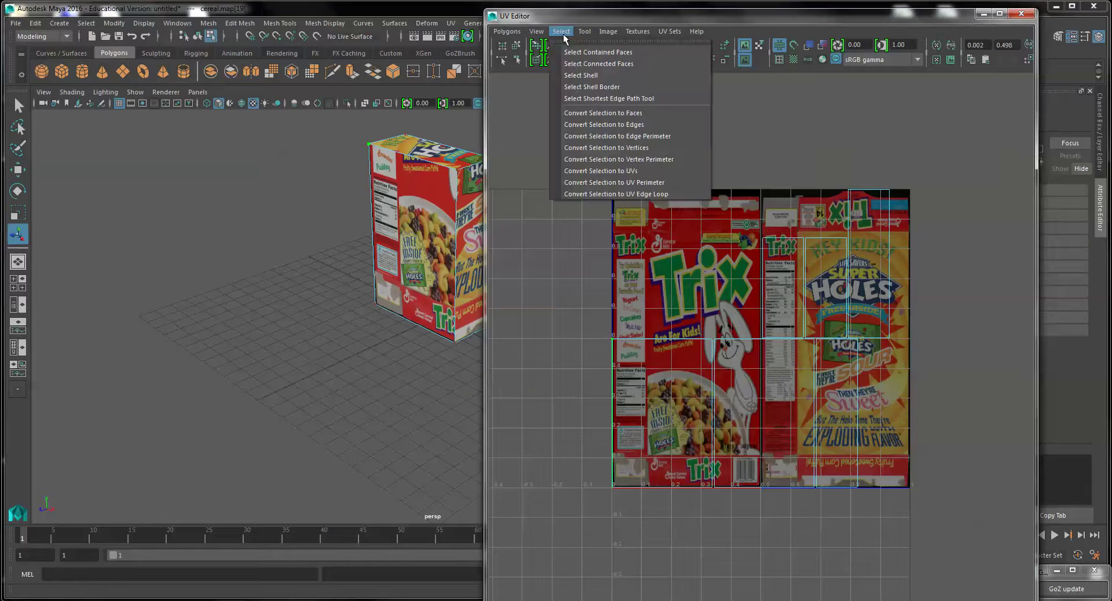
left_click(582, 76)
Move and scale the front shell to fit the Trix front panel of the artwork
left_click(18, 170)
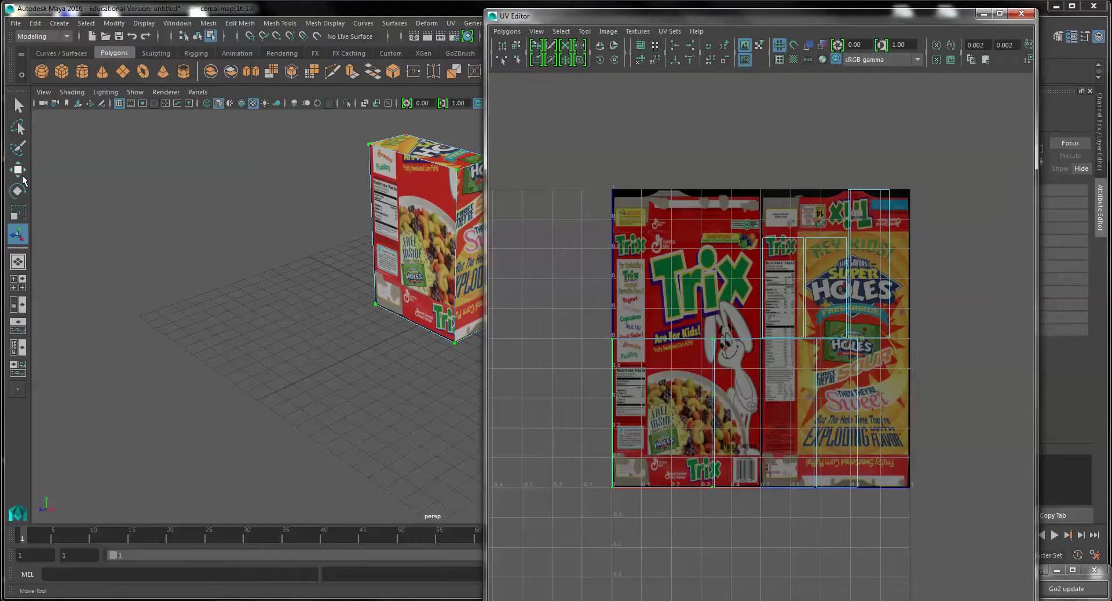
left_click_drag(662, 359, 723, 297)
left_click_drag(716, 339, 757, 339)
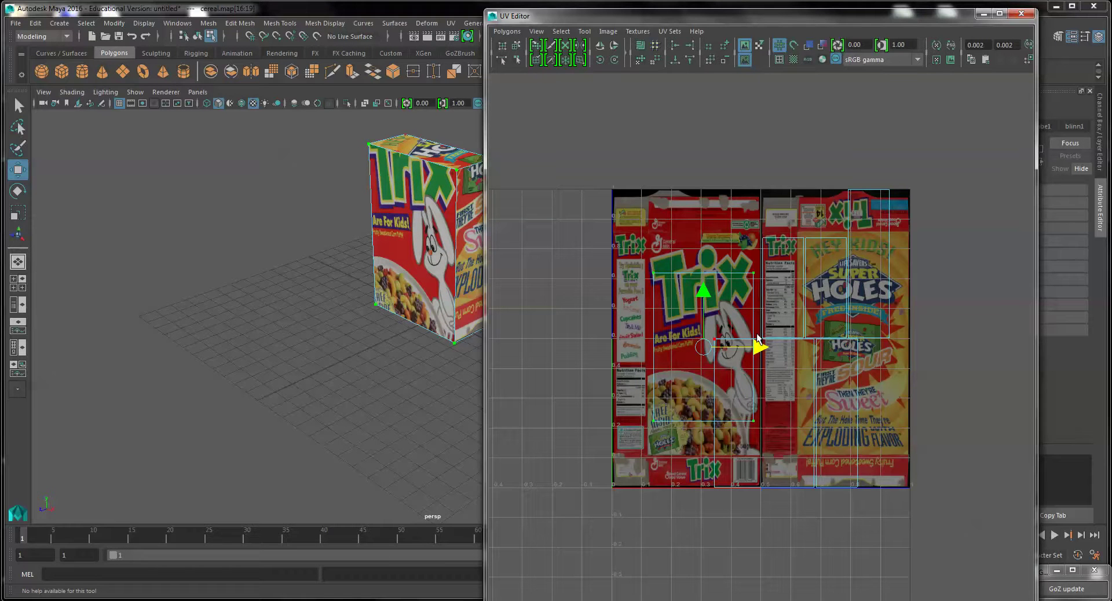
left_click_drag(703, 294, 703, 290)
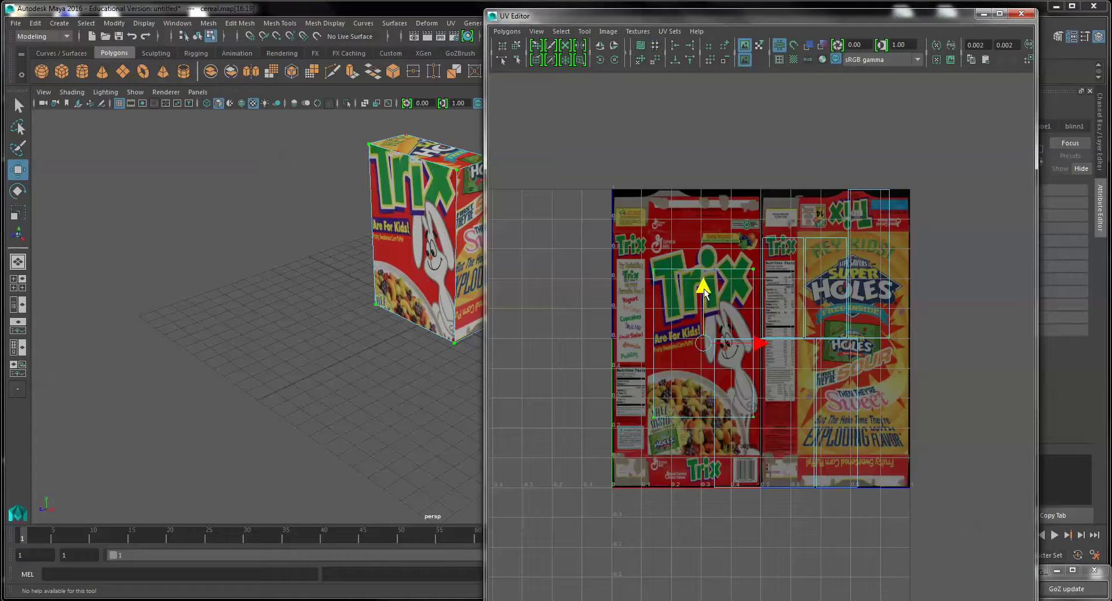
key("r")
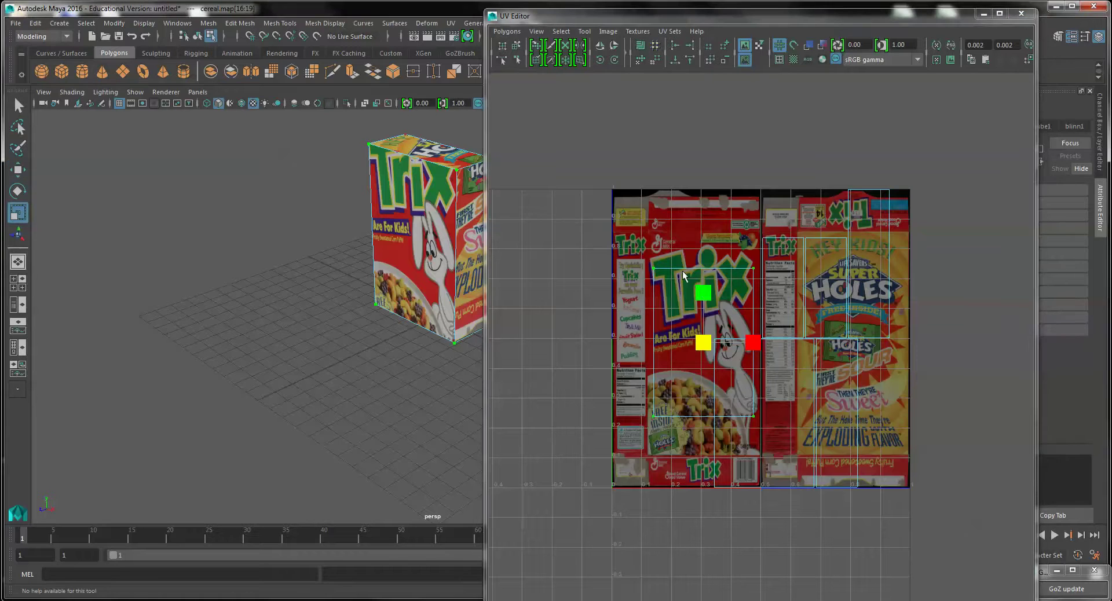
left_click_drag(703, 292, 713, 258)
left_click_drag(748, 345, 753, 344)
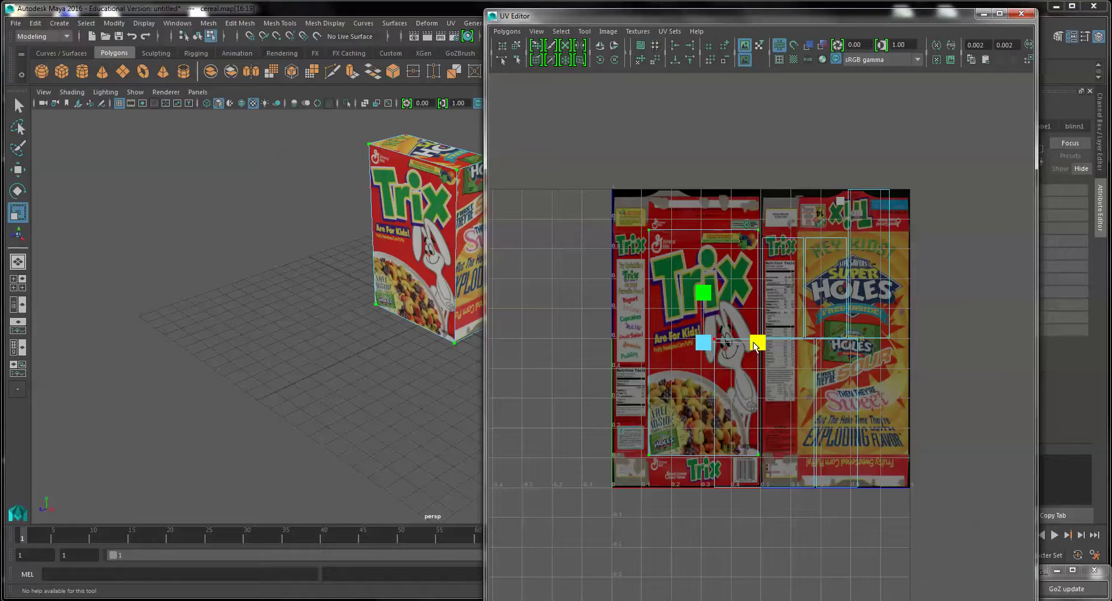
left_click_drag(754, 346, 753, 344)
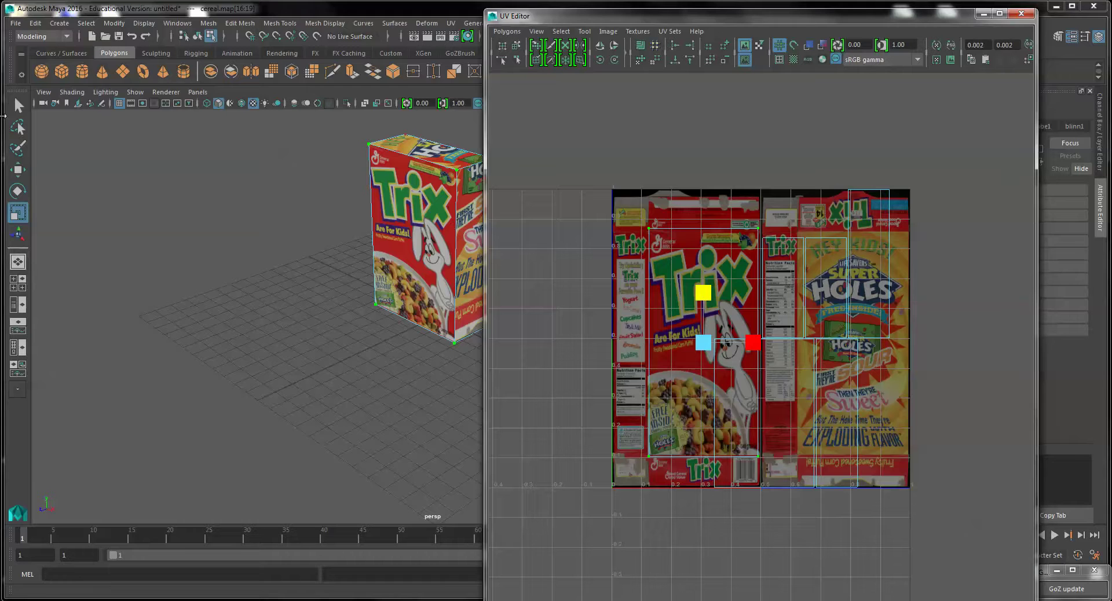
key("w")
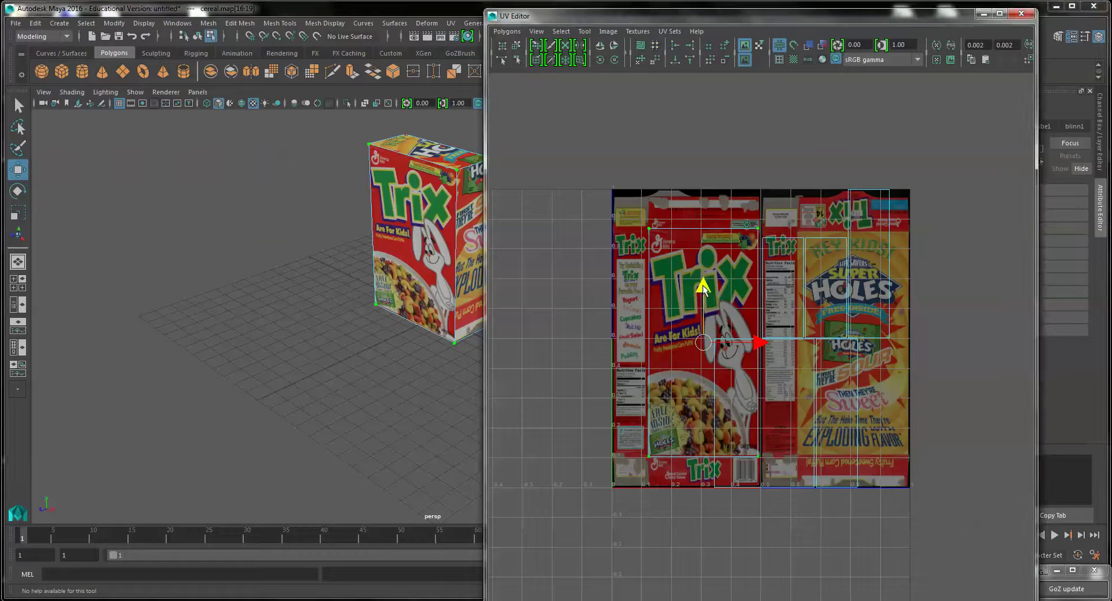
left_click(702, 288)
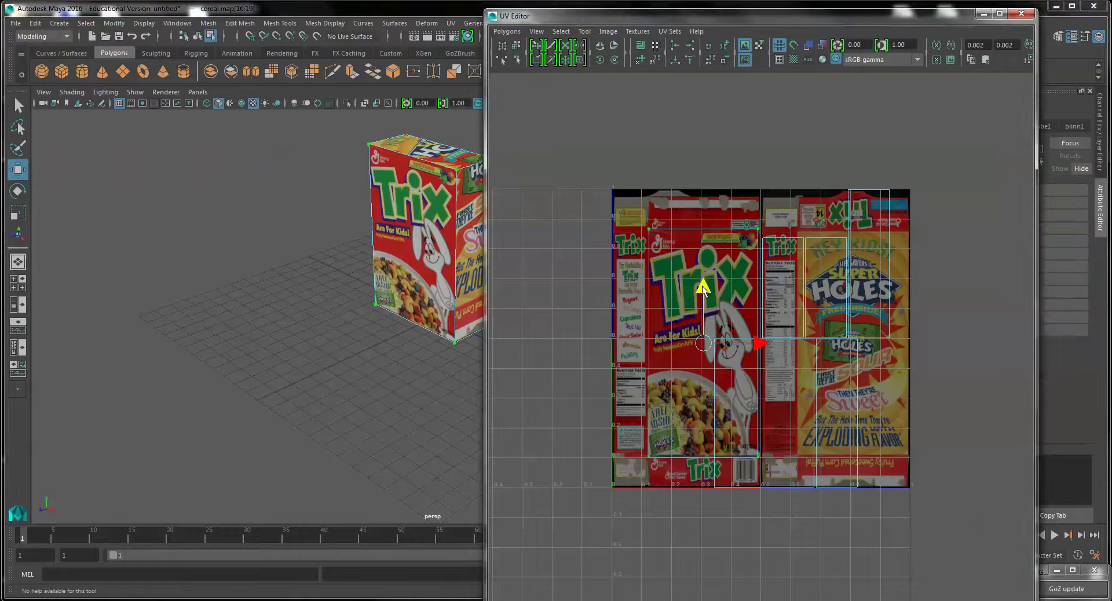
left_click(832, 367)
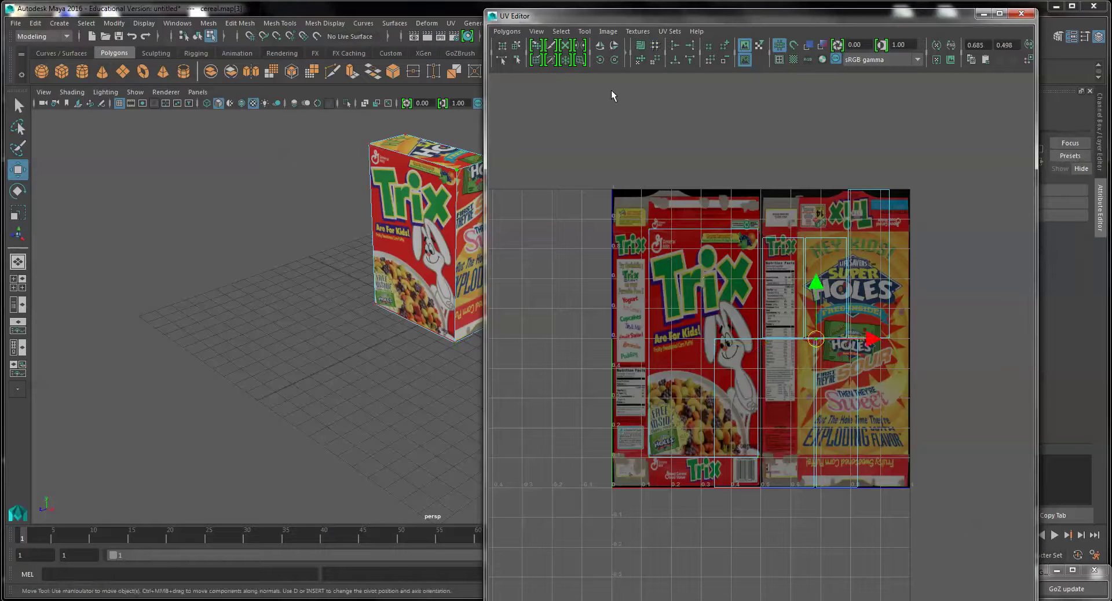
left_click(562, 31)
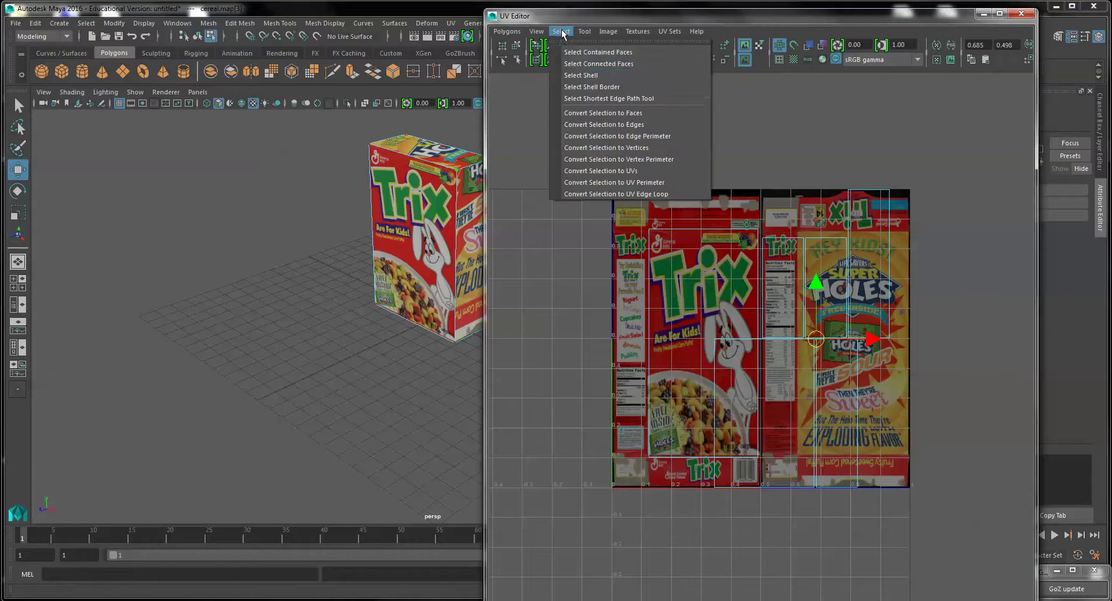
Select the narrow right-hand shell and line it up over the box's side panel
left_click(581, 75)
left_click_drag(892, 413, 806, 413)
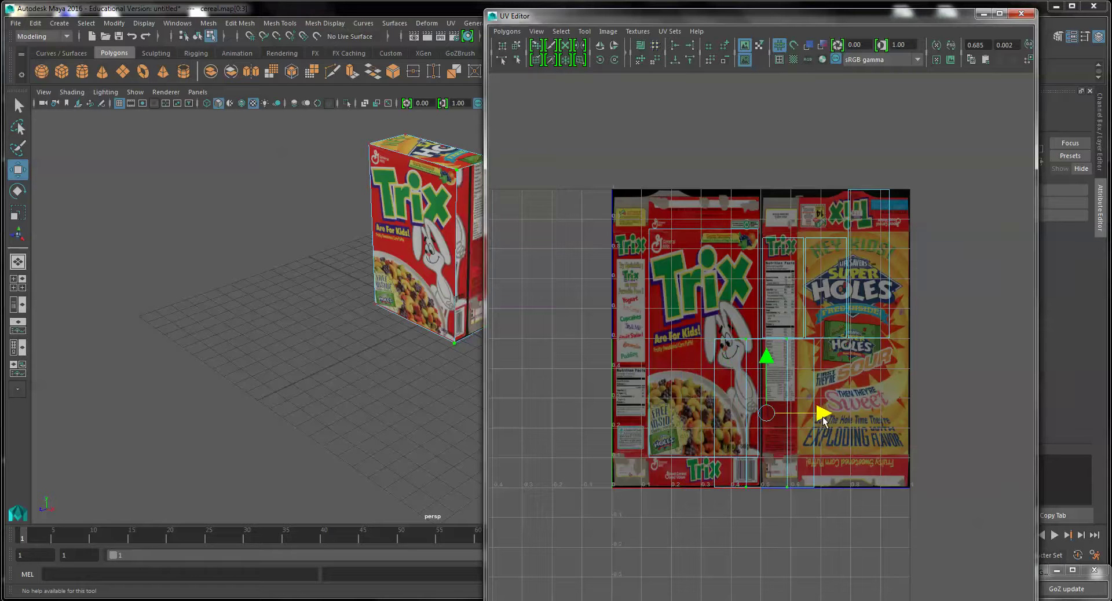
left_click_drag(822, 416, 831, 417)
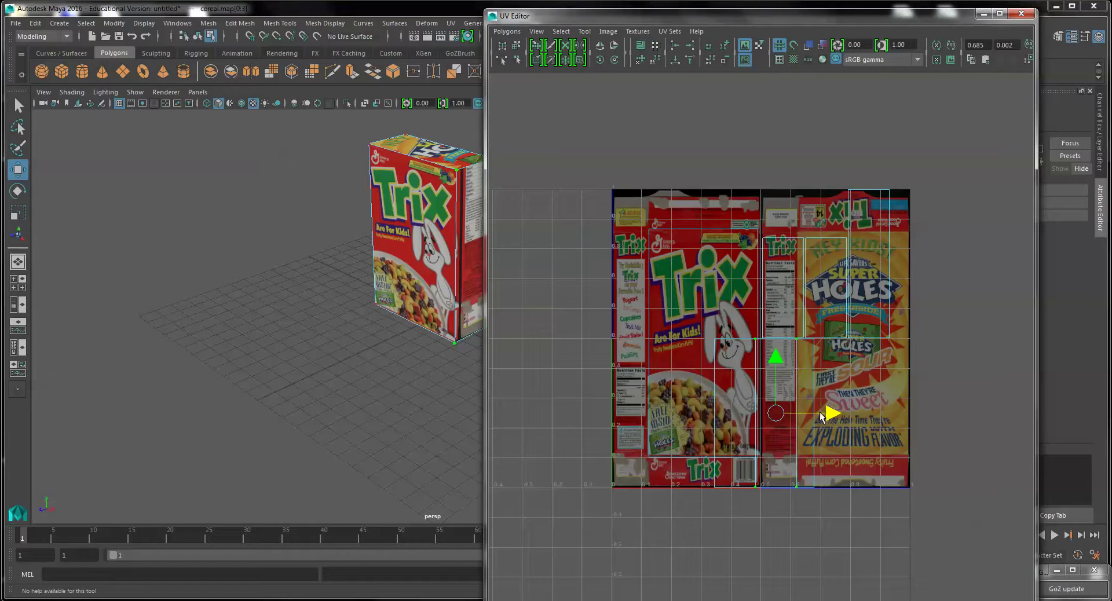
left_click_drag(776, 363, 783, 322)
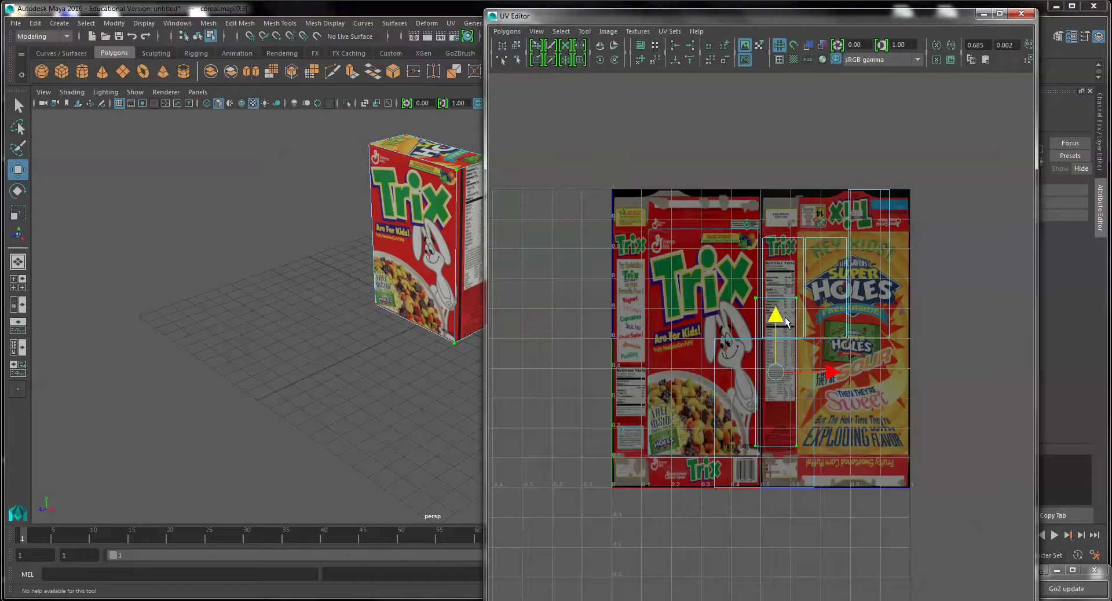
Select another face's shell and park it off the texture to the left, undoing a stray UV move
left_click(803, 239)
left_click(561, 31)
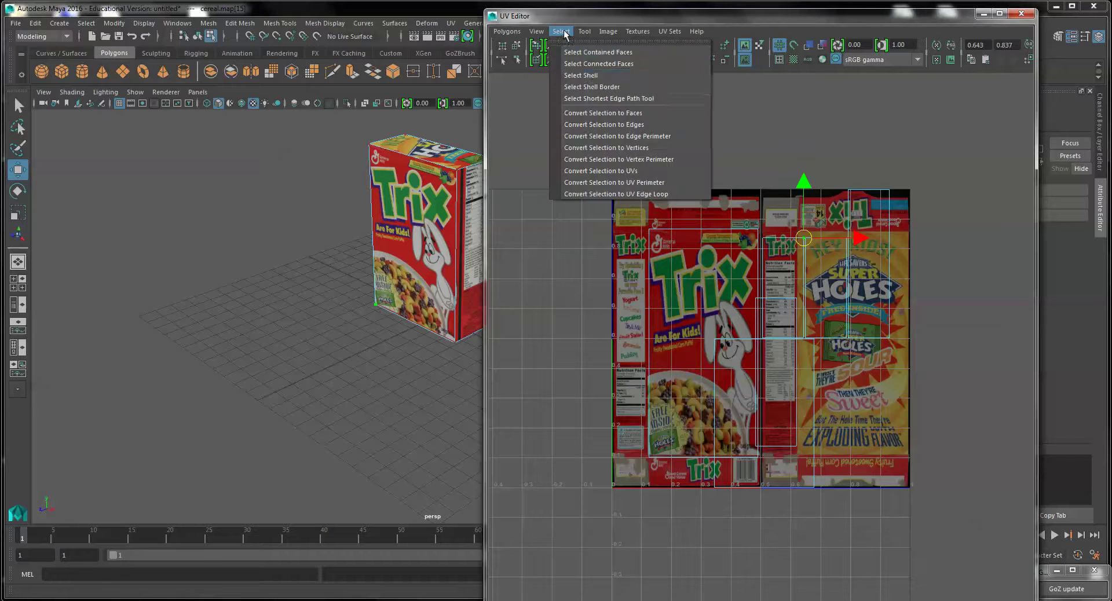
left_click(589, 76)
left_click_drag(838, 287, 616, 283)
left_click(846, 191)
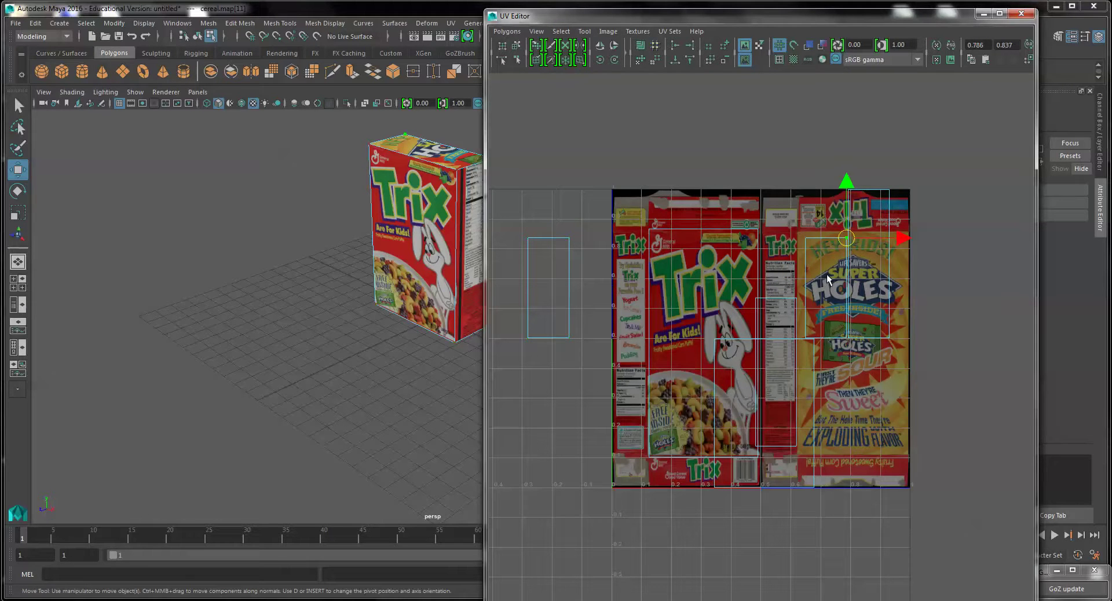
left_click_drag(847, 145, 824, 95)
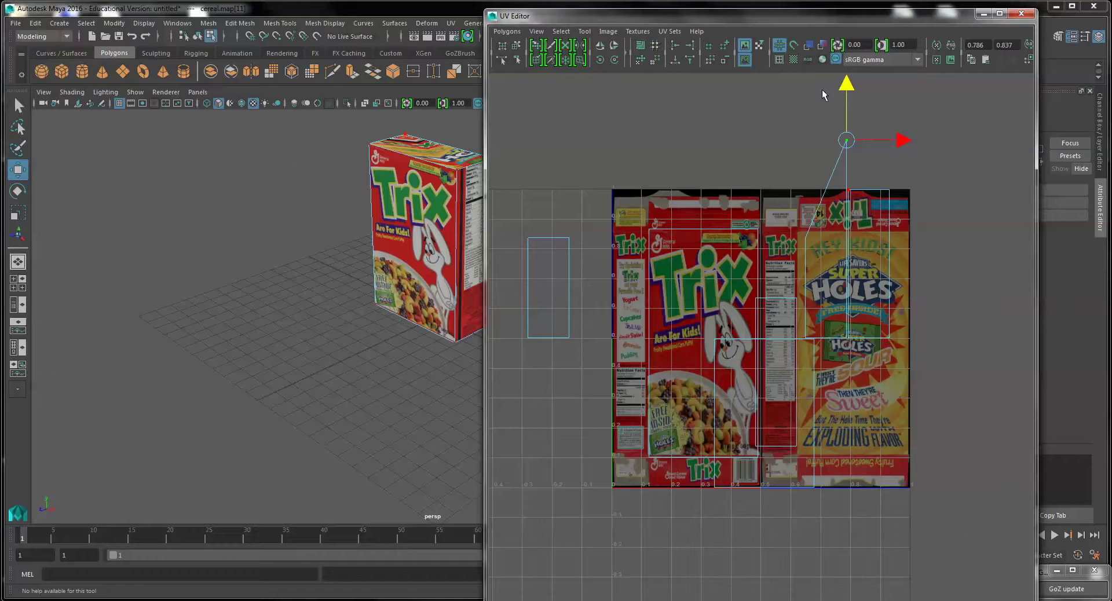
key("ctrl+z")
Select one face's whole UV shell and move it up above the 0–1 texture space
left_click(557, 31)
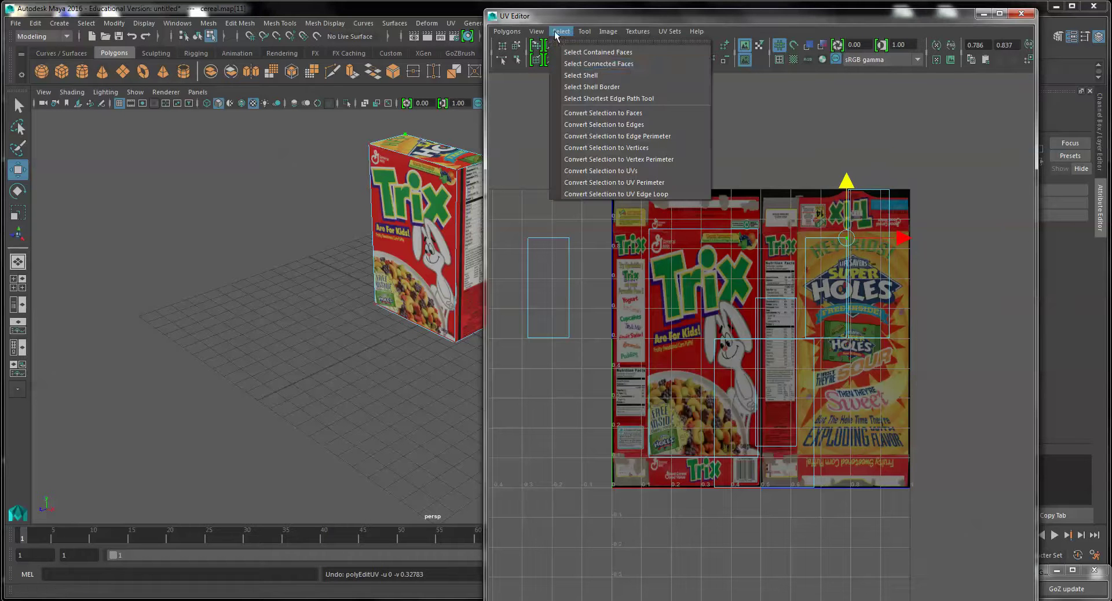
left_click(585, 76)
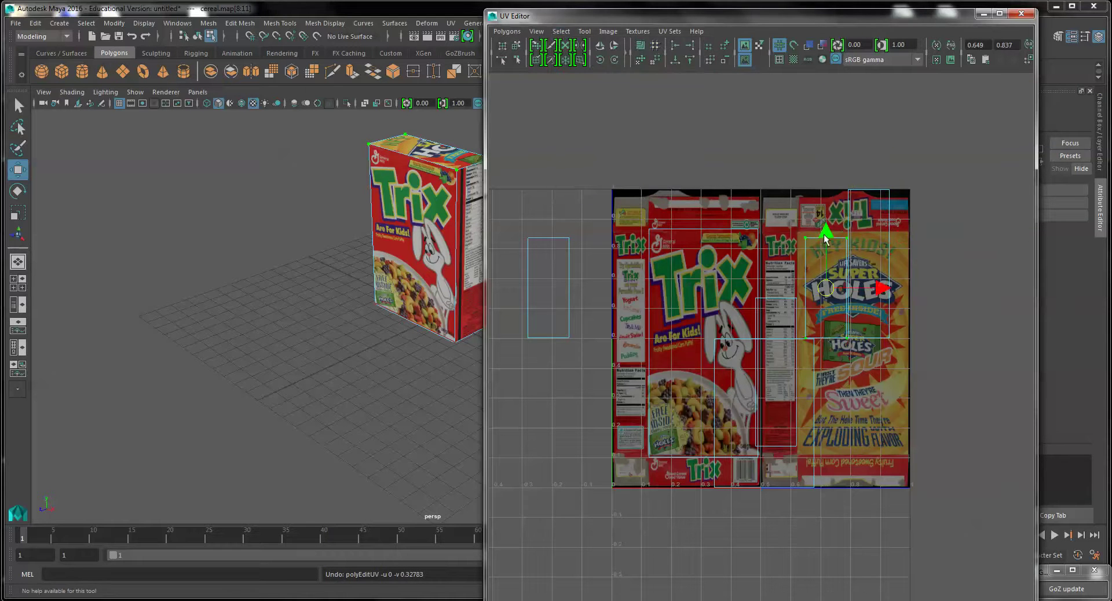
left_click_drag(825, 237, 829, 81)
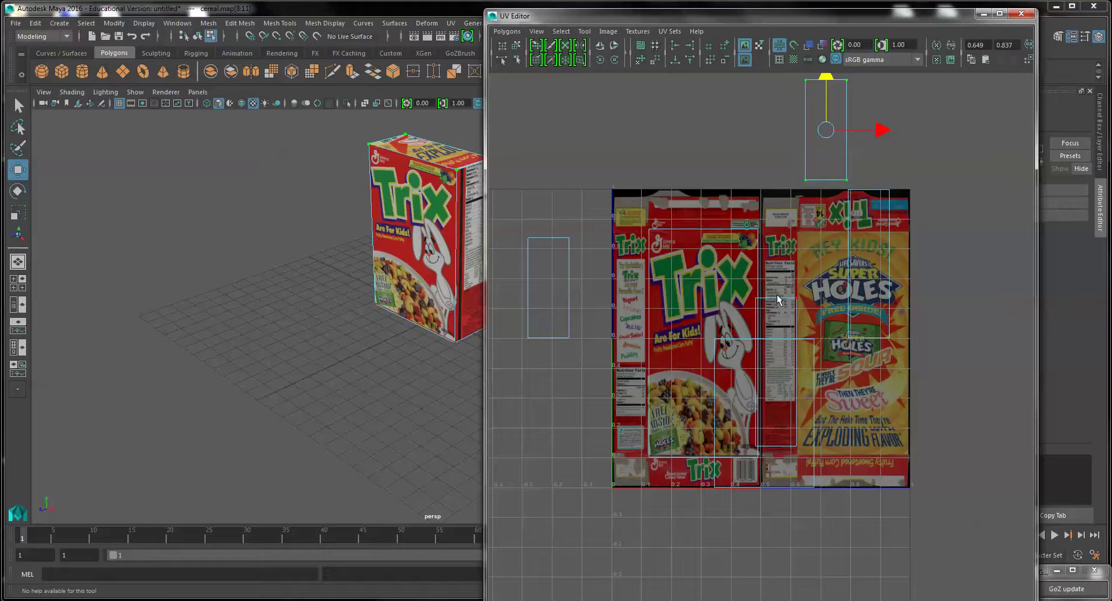
Select another UV shell and move it right and up over the Holes panel
left_click(735, 340)
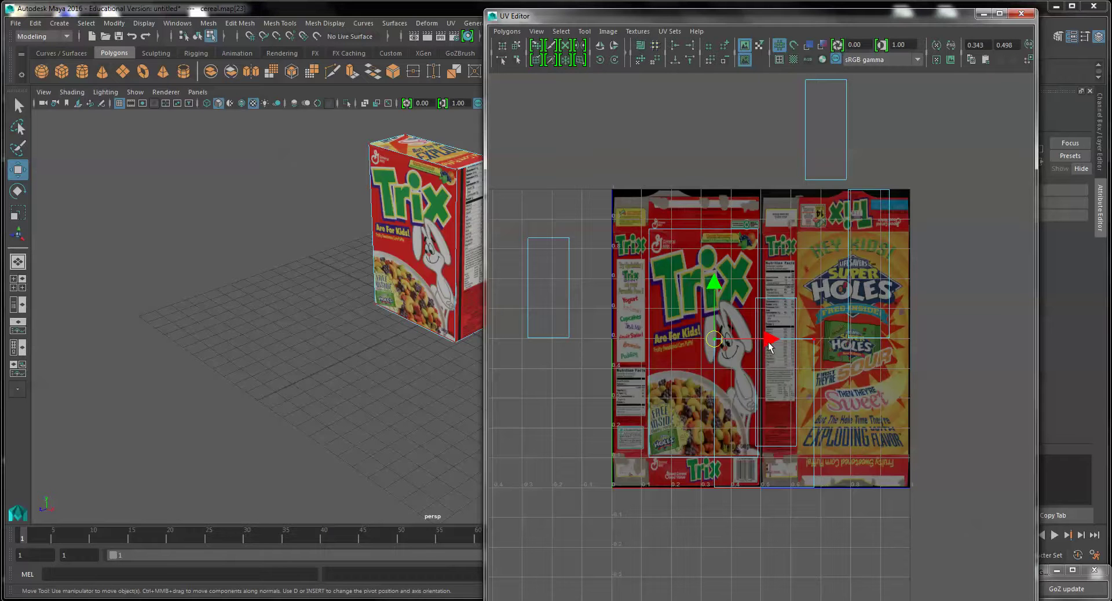
left_click(561, 31)
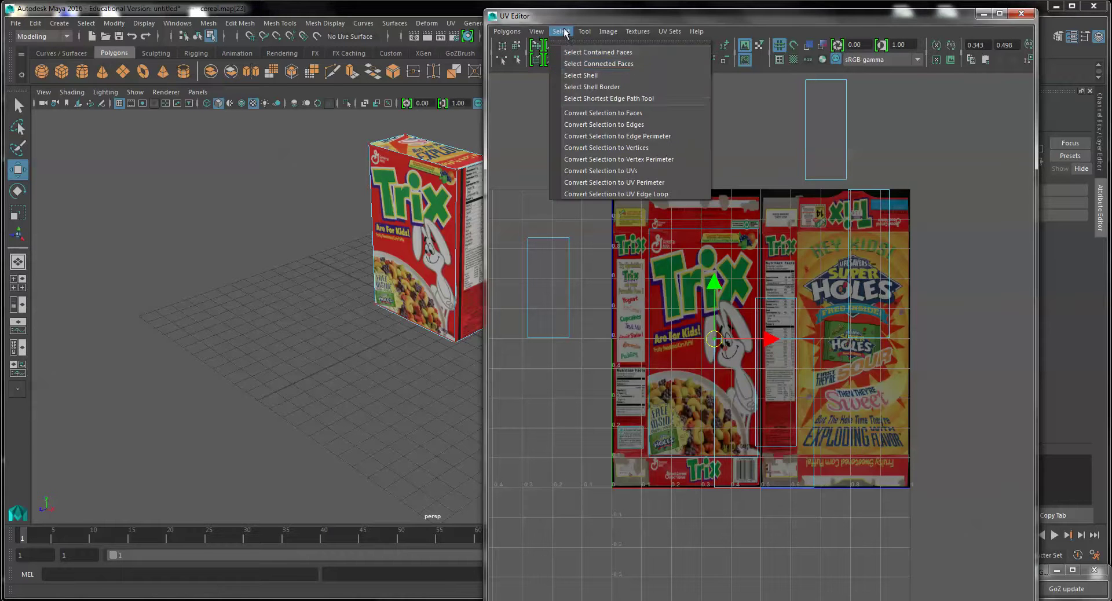
left_click(578, 75)
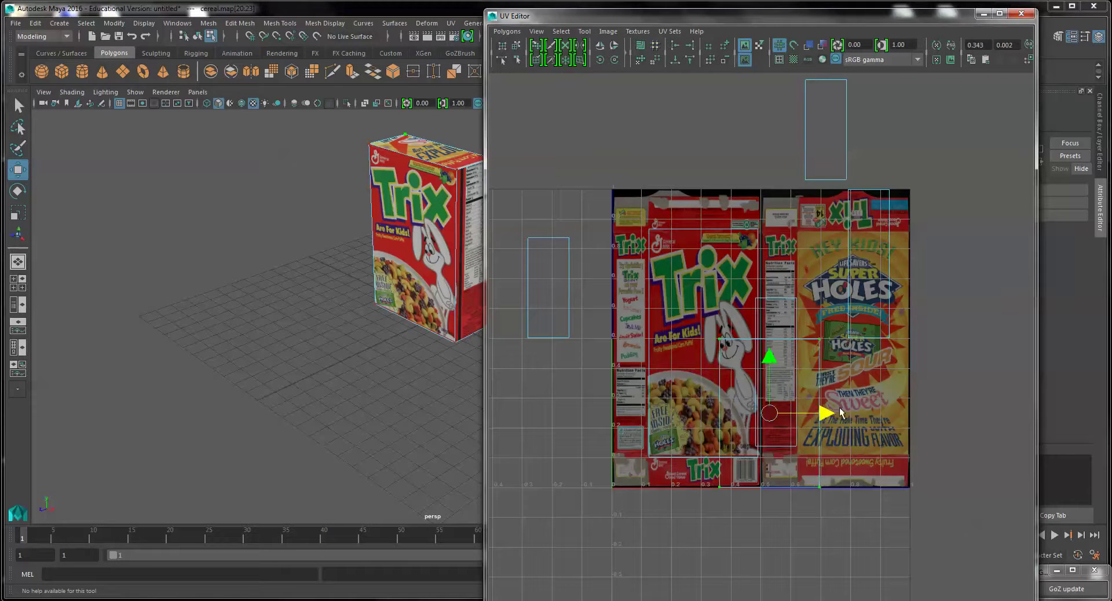
left_click_drag(841, 412, 907, 417)
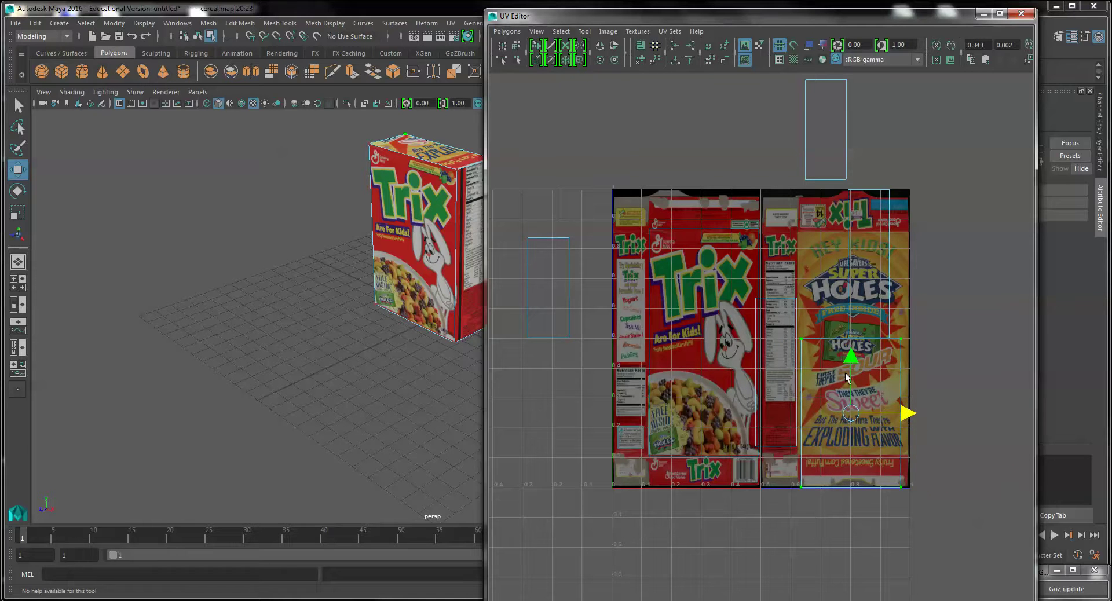
left_click_drag(851, 367, 862, 290)
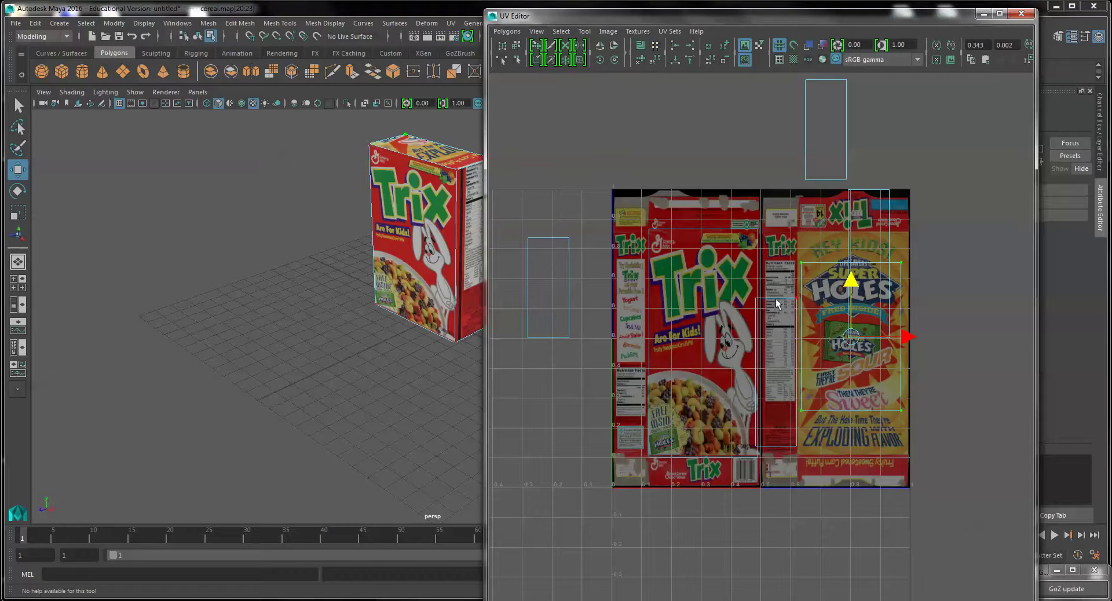
Move the narrow side shell up the side strip over the nutrition-facts panel
left_click(796, 298)
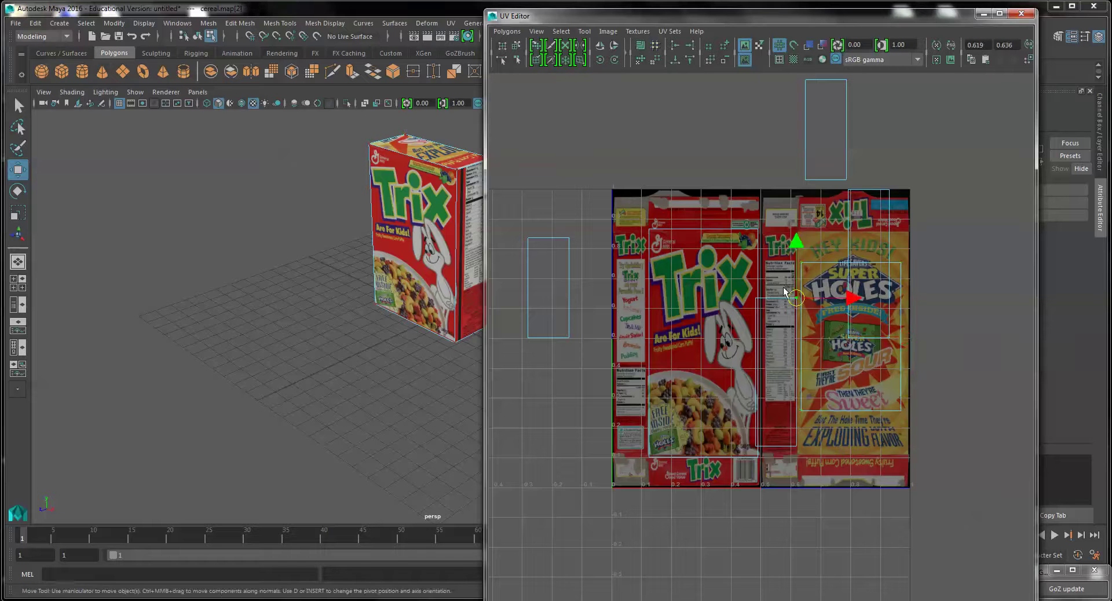
left_click_drag(798, 246, 798, 214)
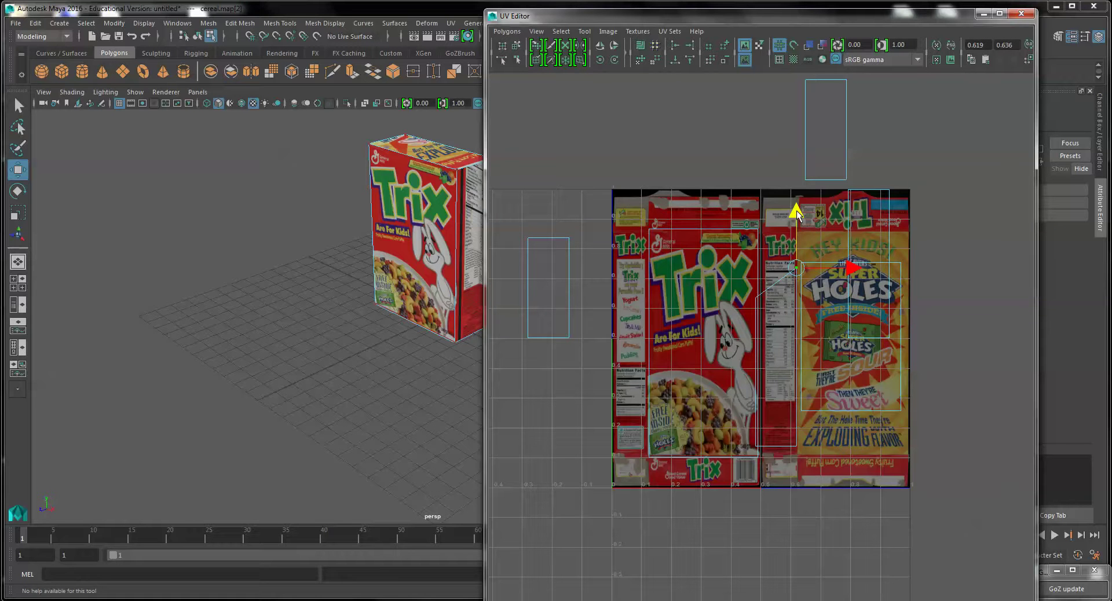
key("ctrl+z")
left_click(560, 32)
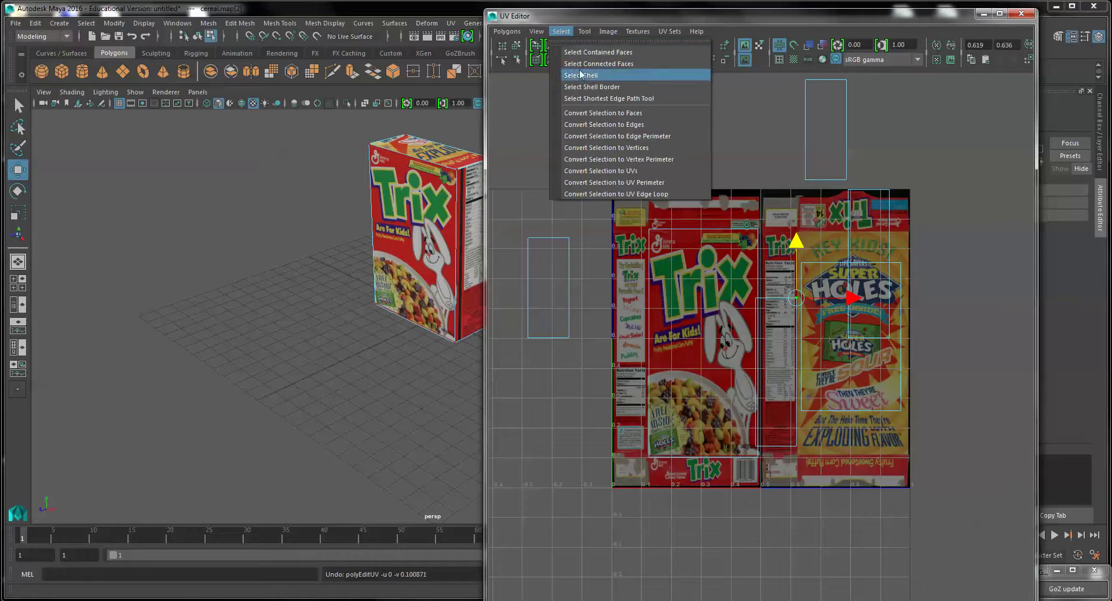
left_click(581, 76)
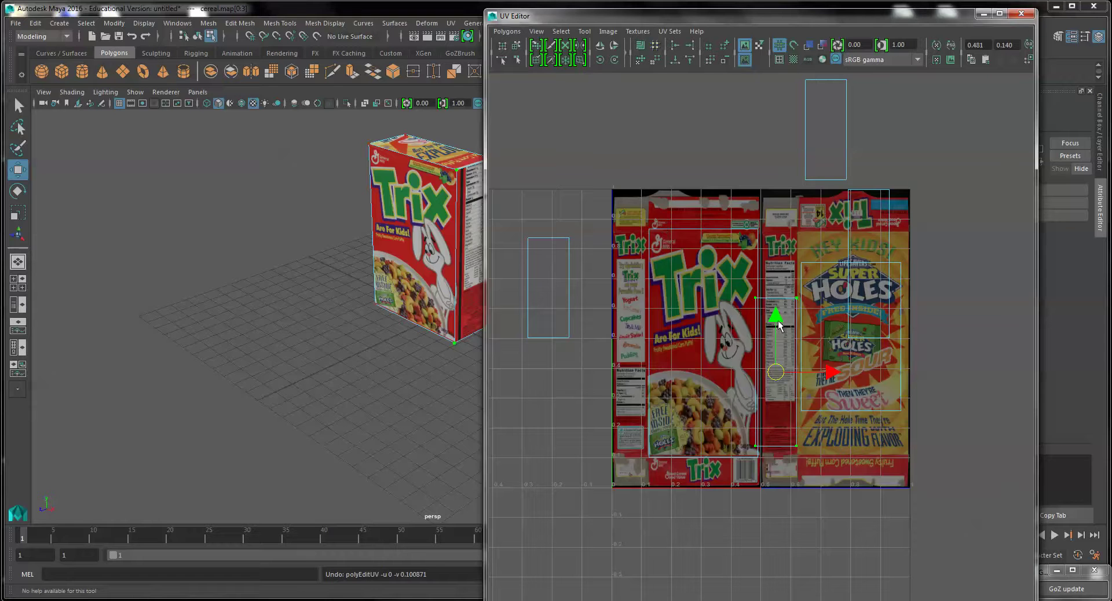
left_click_drag(777, 317, 780, 284)
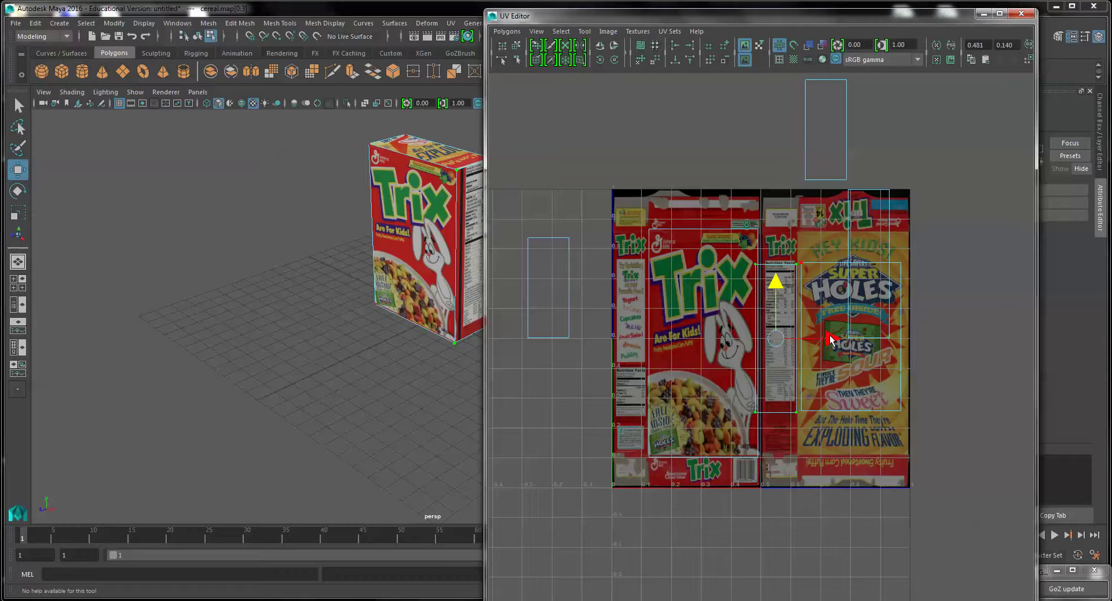
left_click_drag(829, 339, 830, 339)
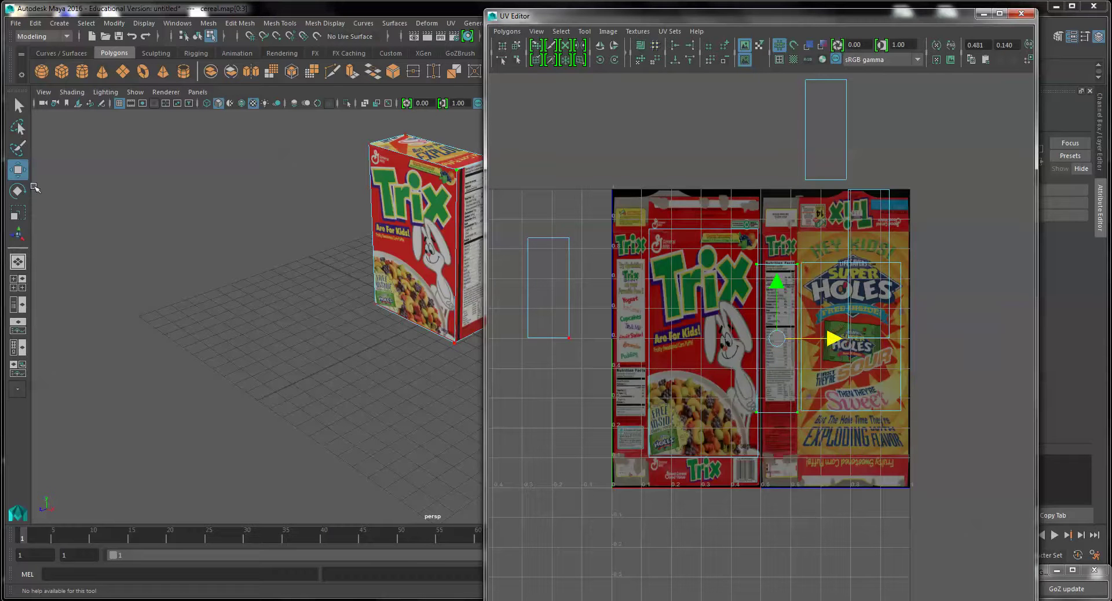
left_click(17, 212)
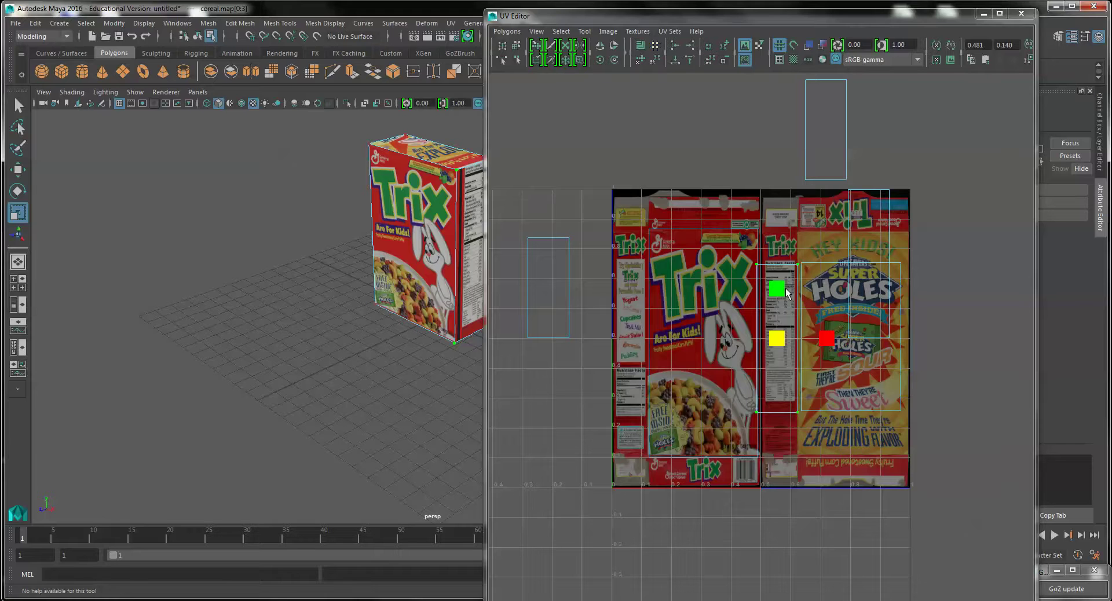
Scale the narrow side shell taller and nudge it to cover the nutrition-facts side panel
left_click_drag(788, 293, 798, 269)
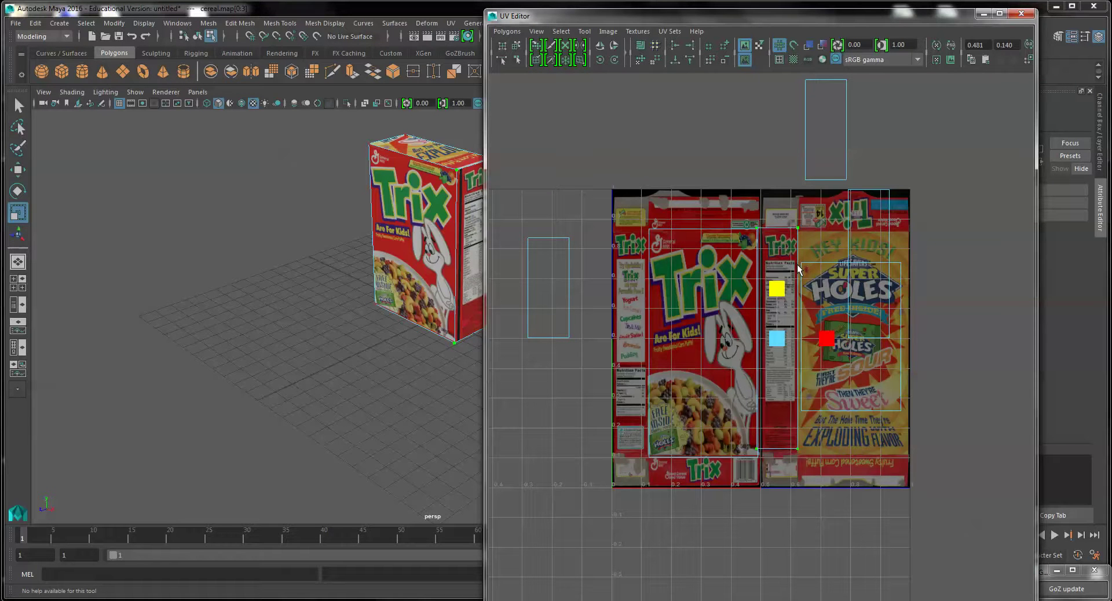
left_click_drag(649, 17, 693, 16)
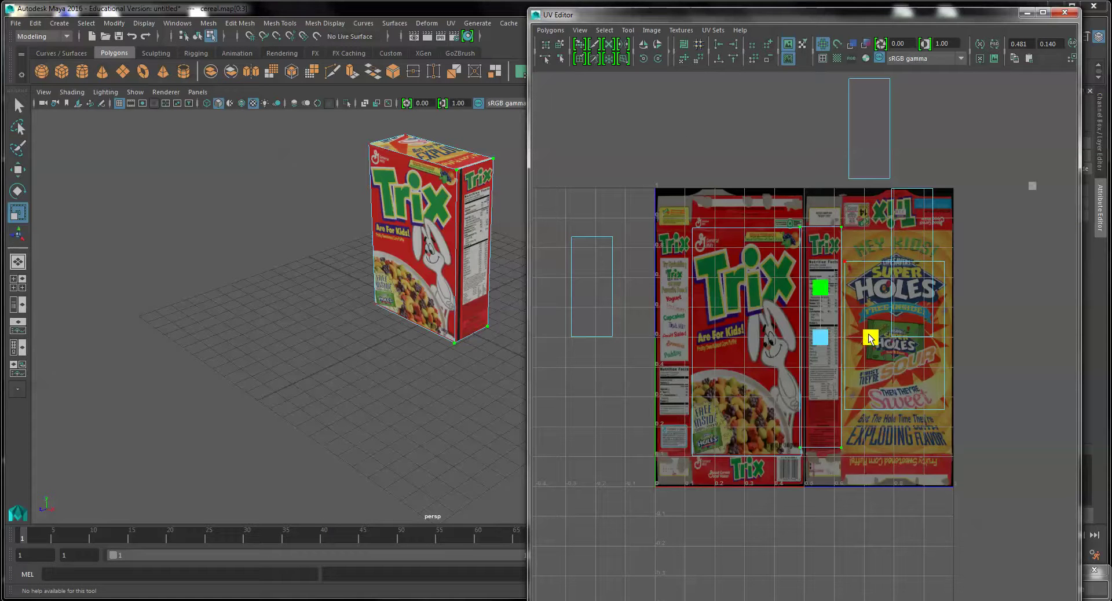
left_click_drag(871, 338, 868, 337)
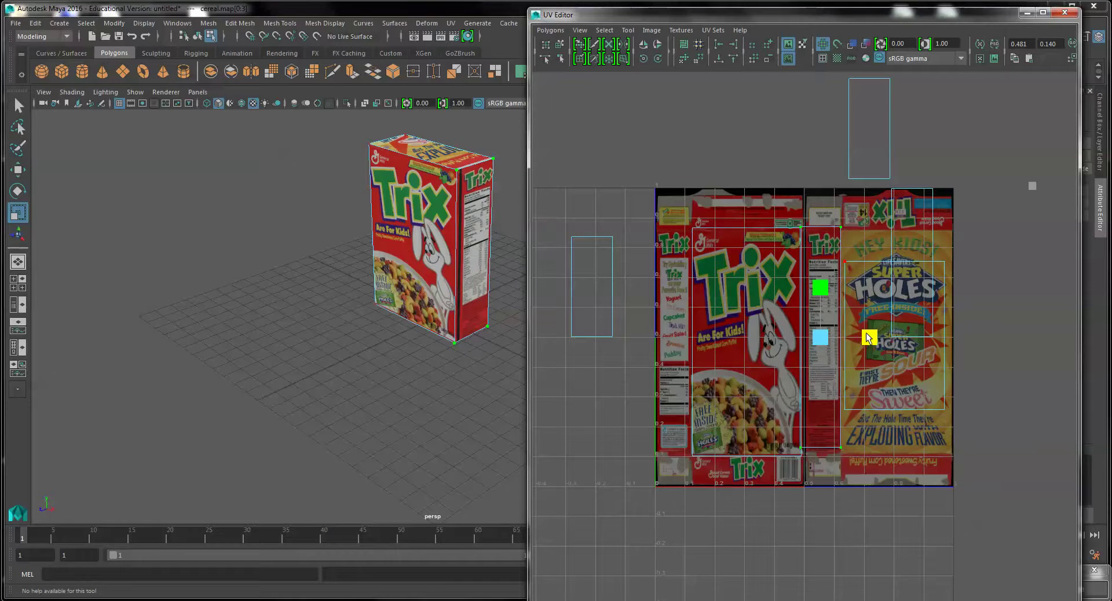
key("w")
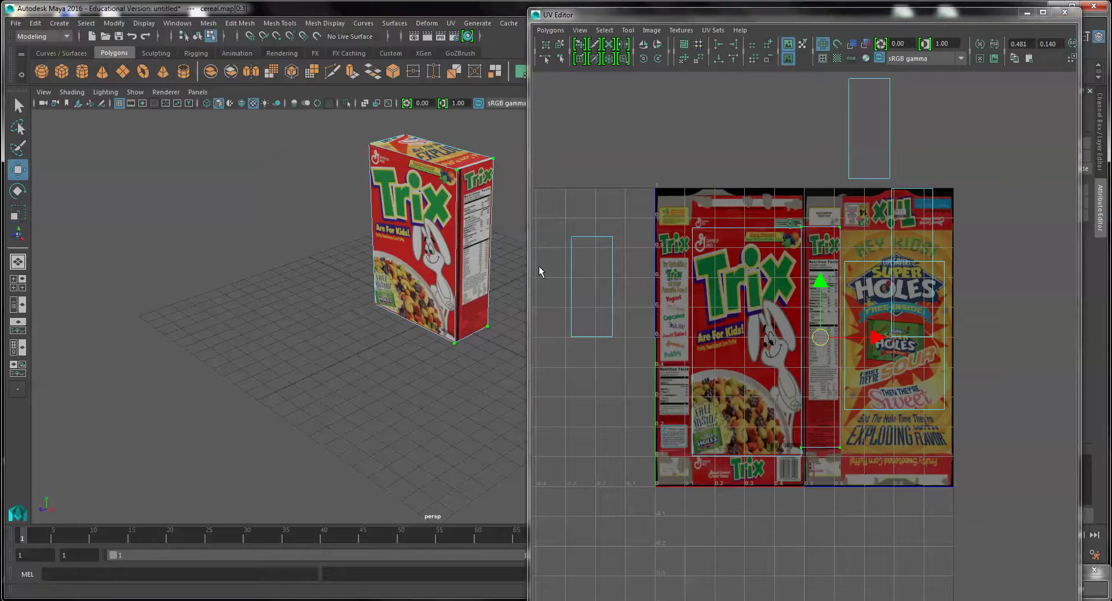